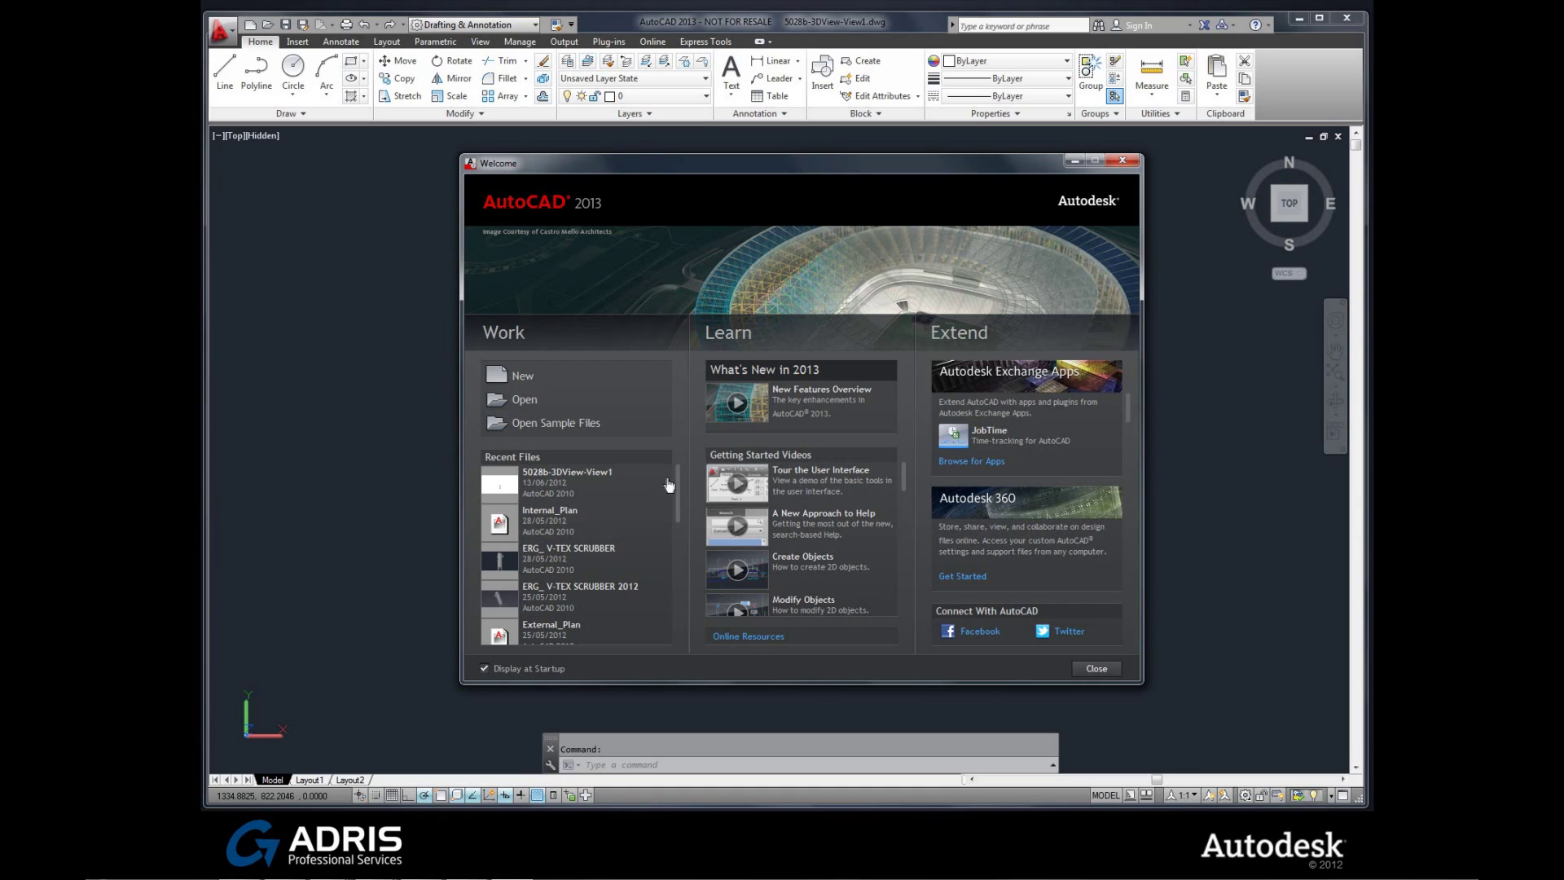
- Look over the Online tab, then change the workspace to 3D Modeling
mouse_move(680, 491)
left_mouse_down()
mouse_move(681, 601)
mouse_move(677, 462)
left_mouse_up()
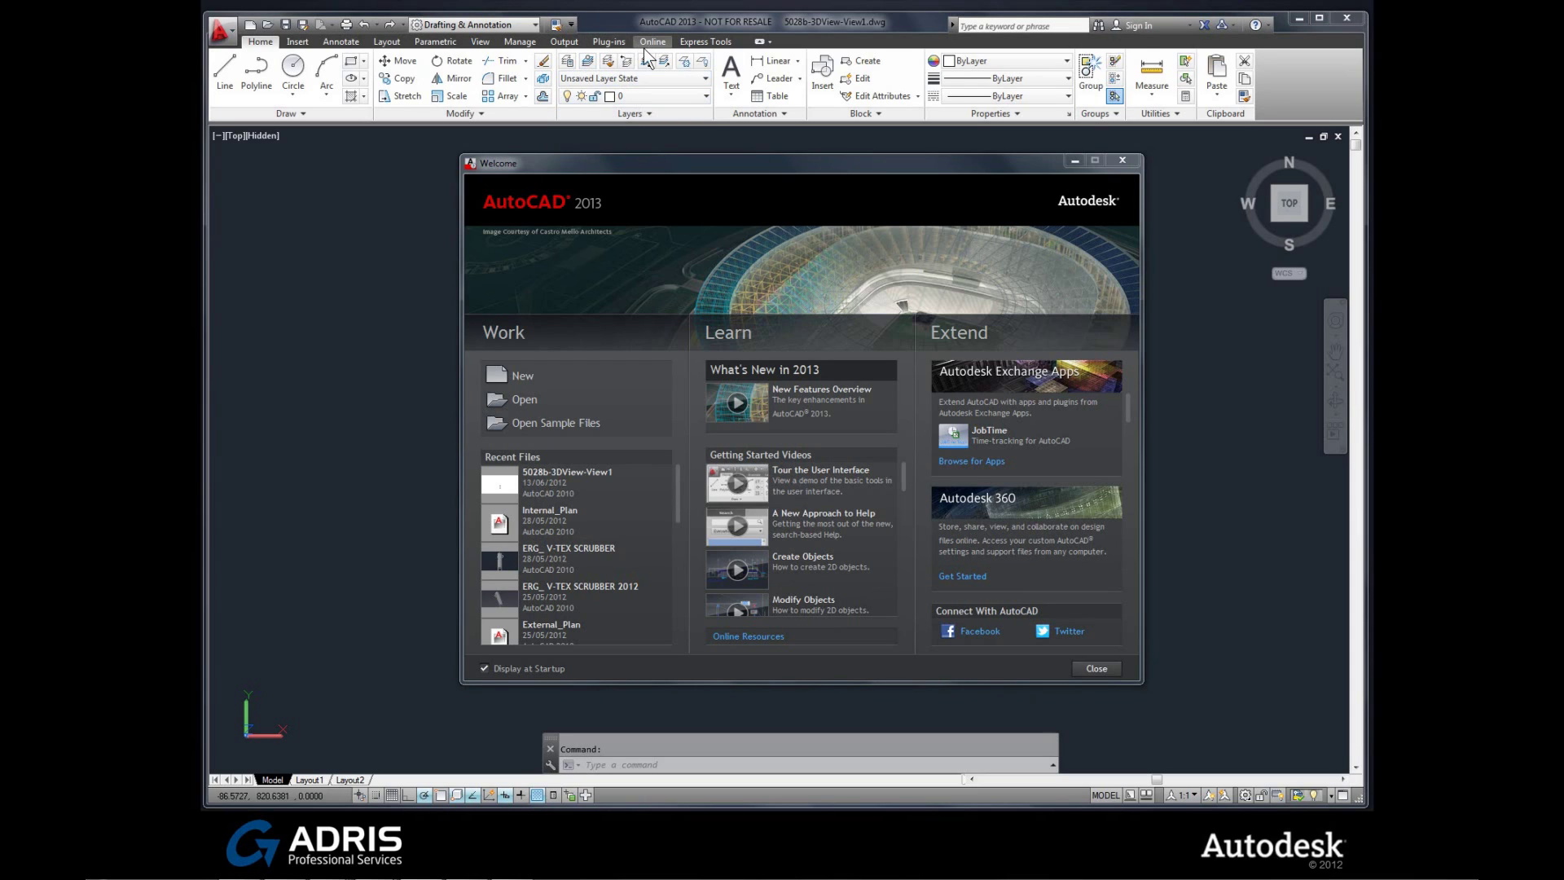
left_click(653, 44)
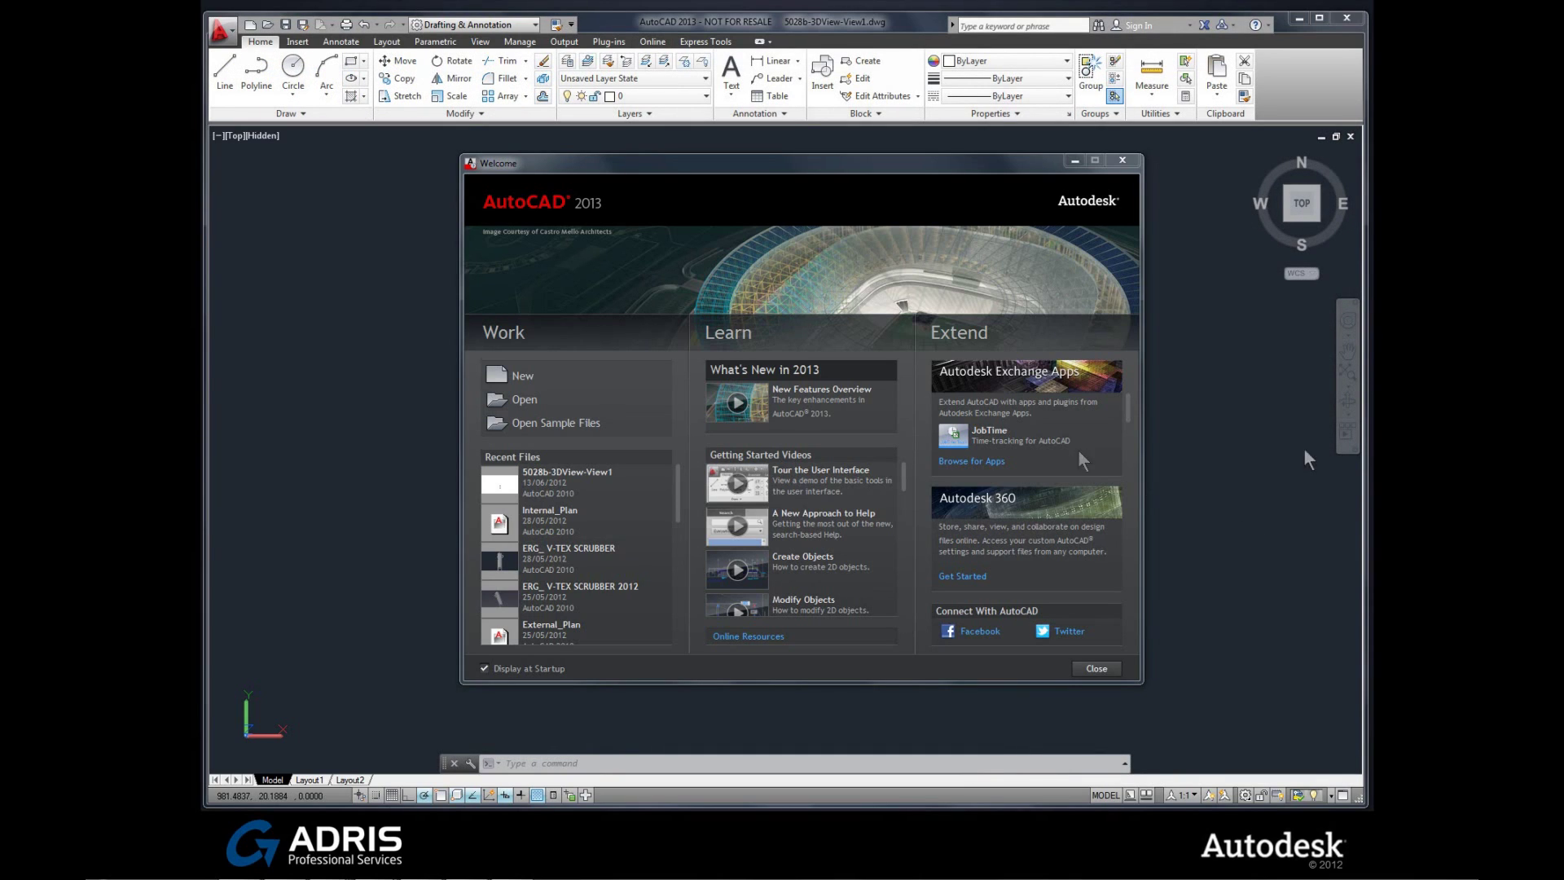
left_click(536, 29)
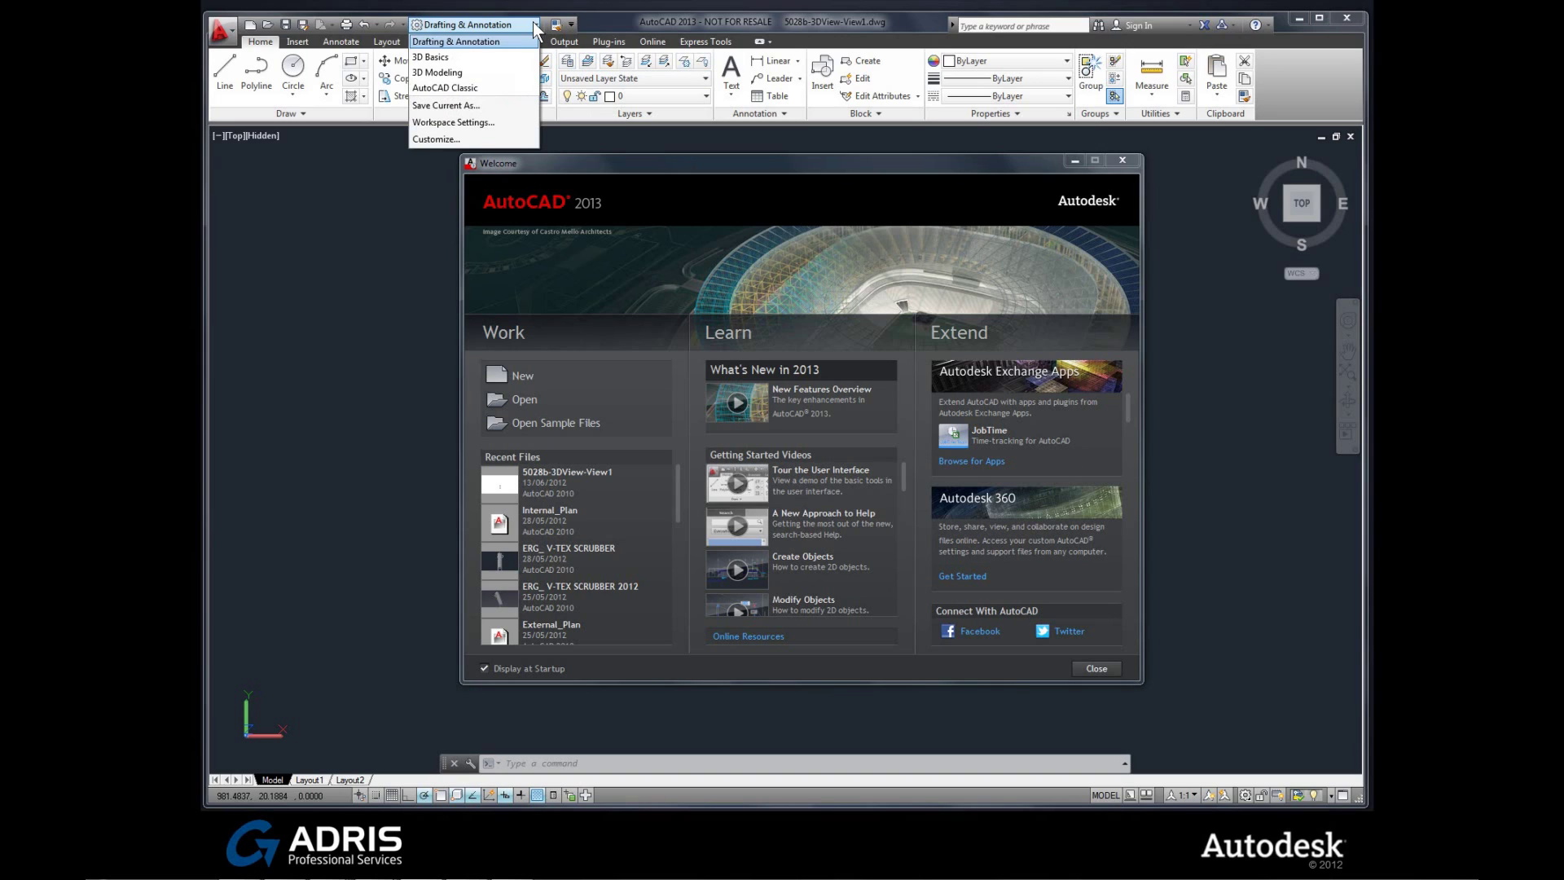
left_click(457, 73)
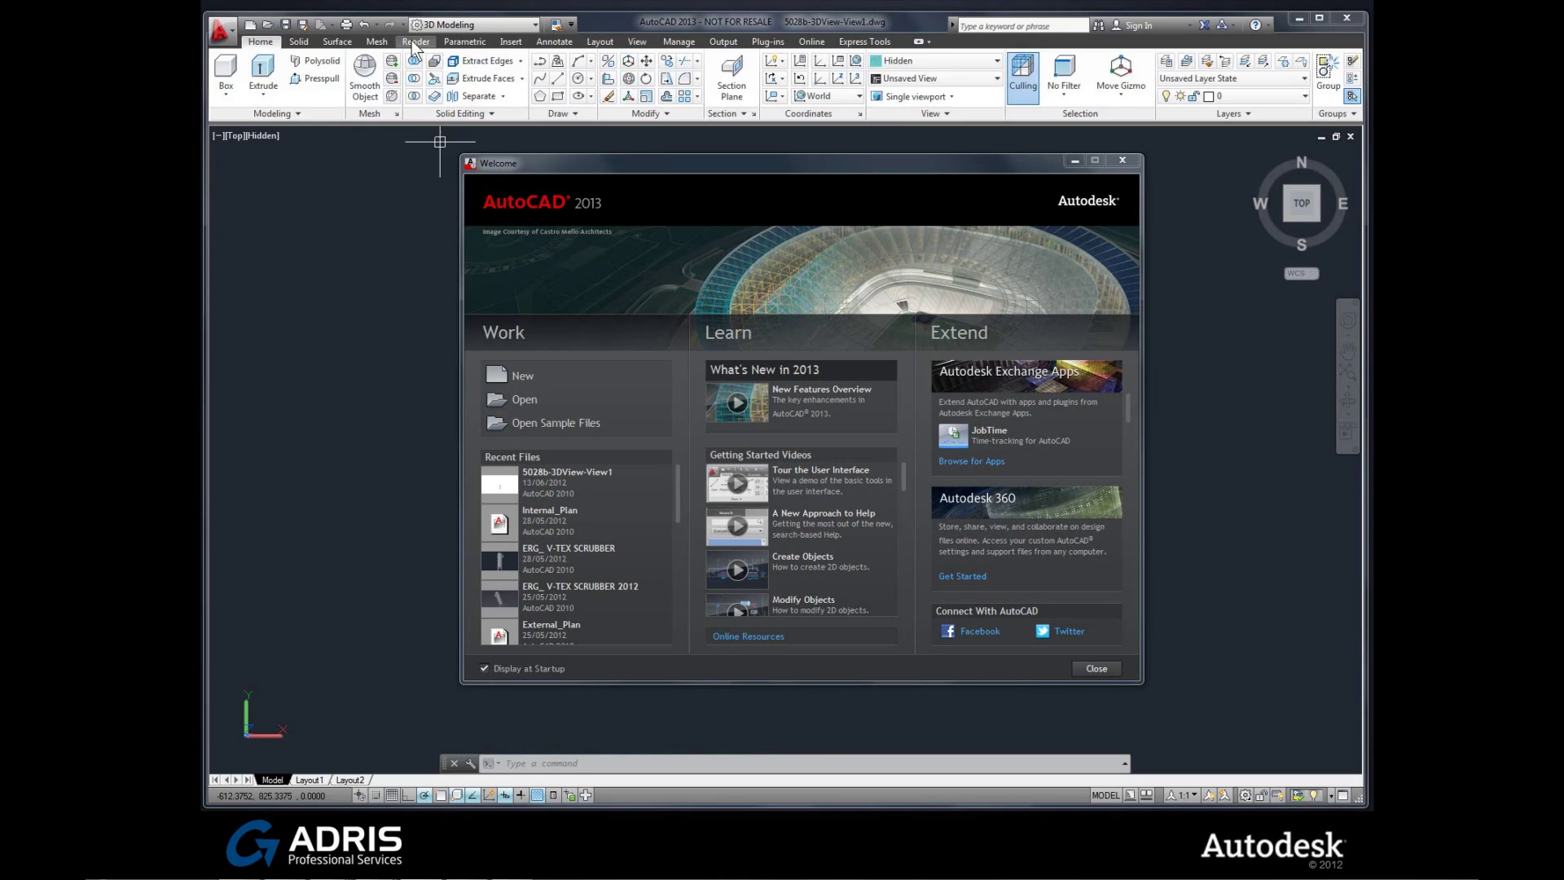
- Try Render in Cloud from the Render tab's features
left_click(413, 42)
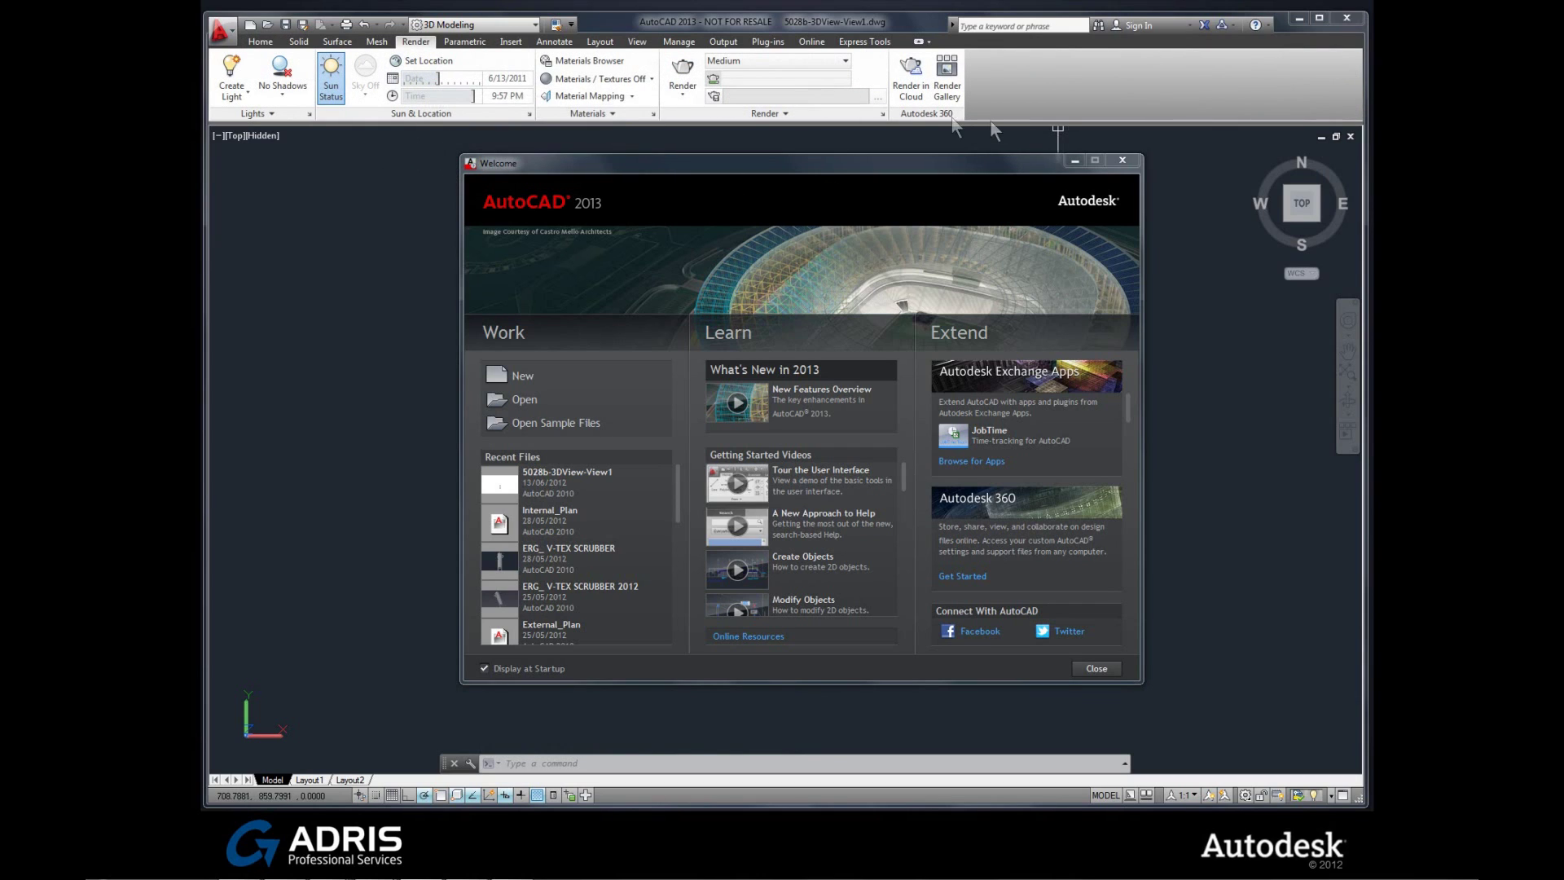
left_click(908, 90)
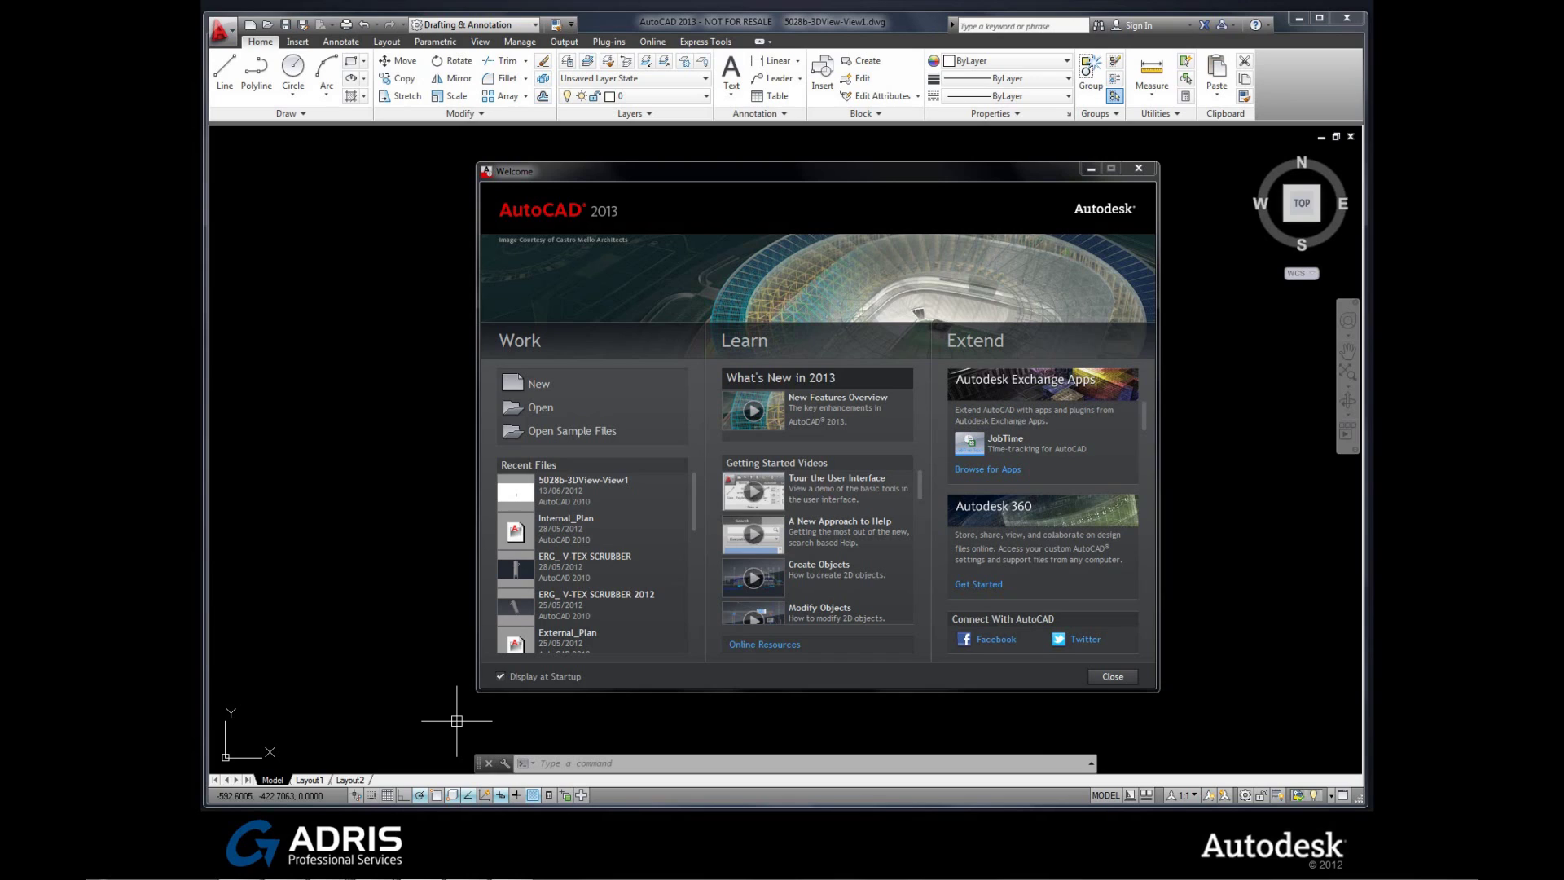
- Start a polyline from a picked point, switch it to Arc, then end the command
left_click(257, 81)
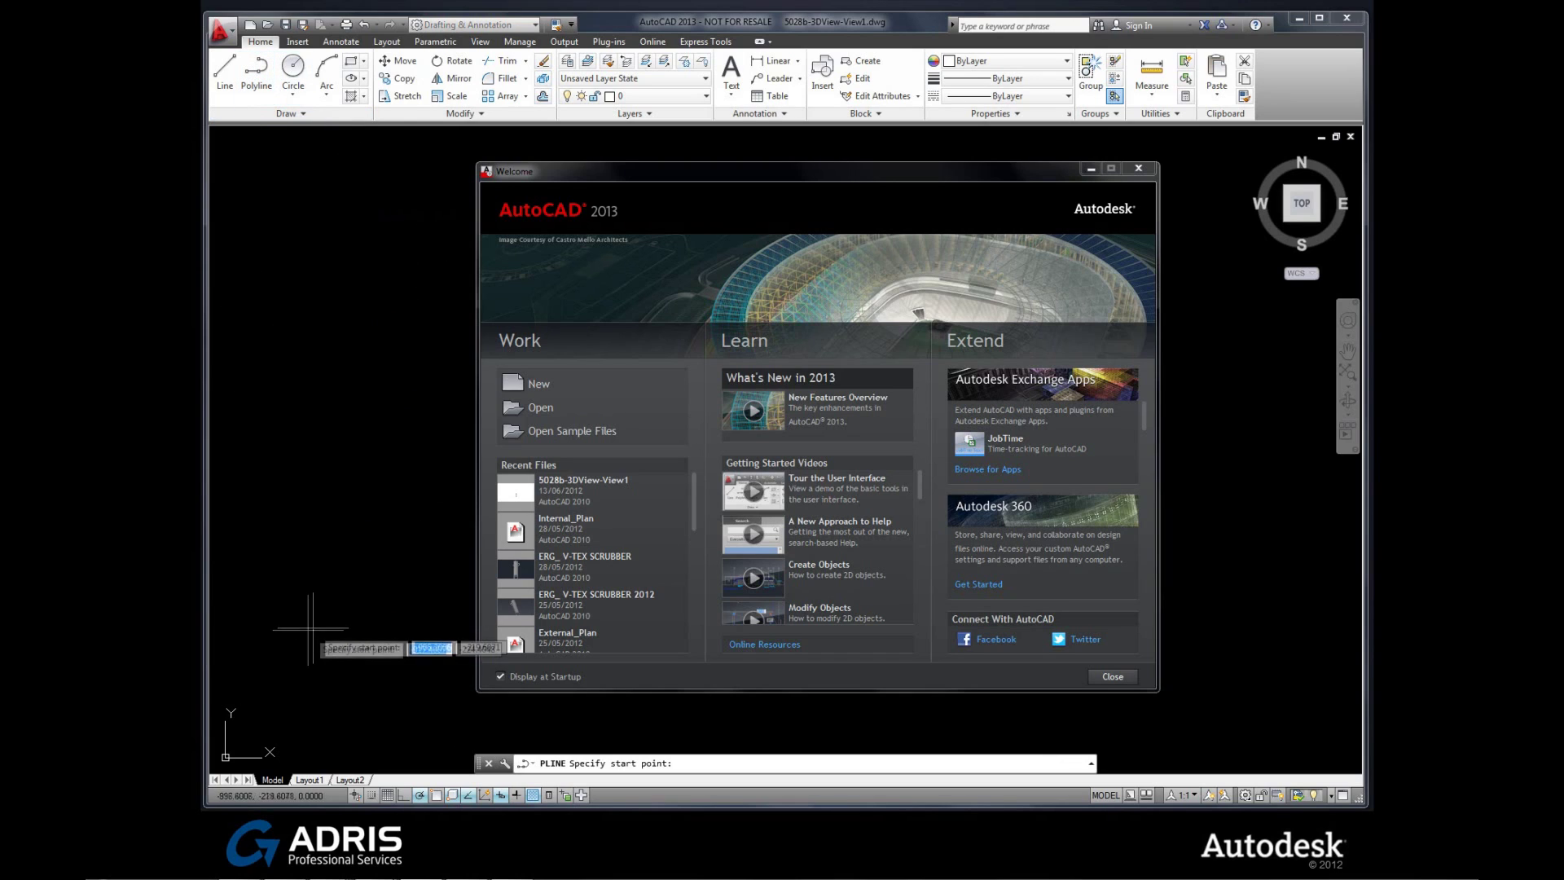
left_click(549, 732)
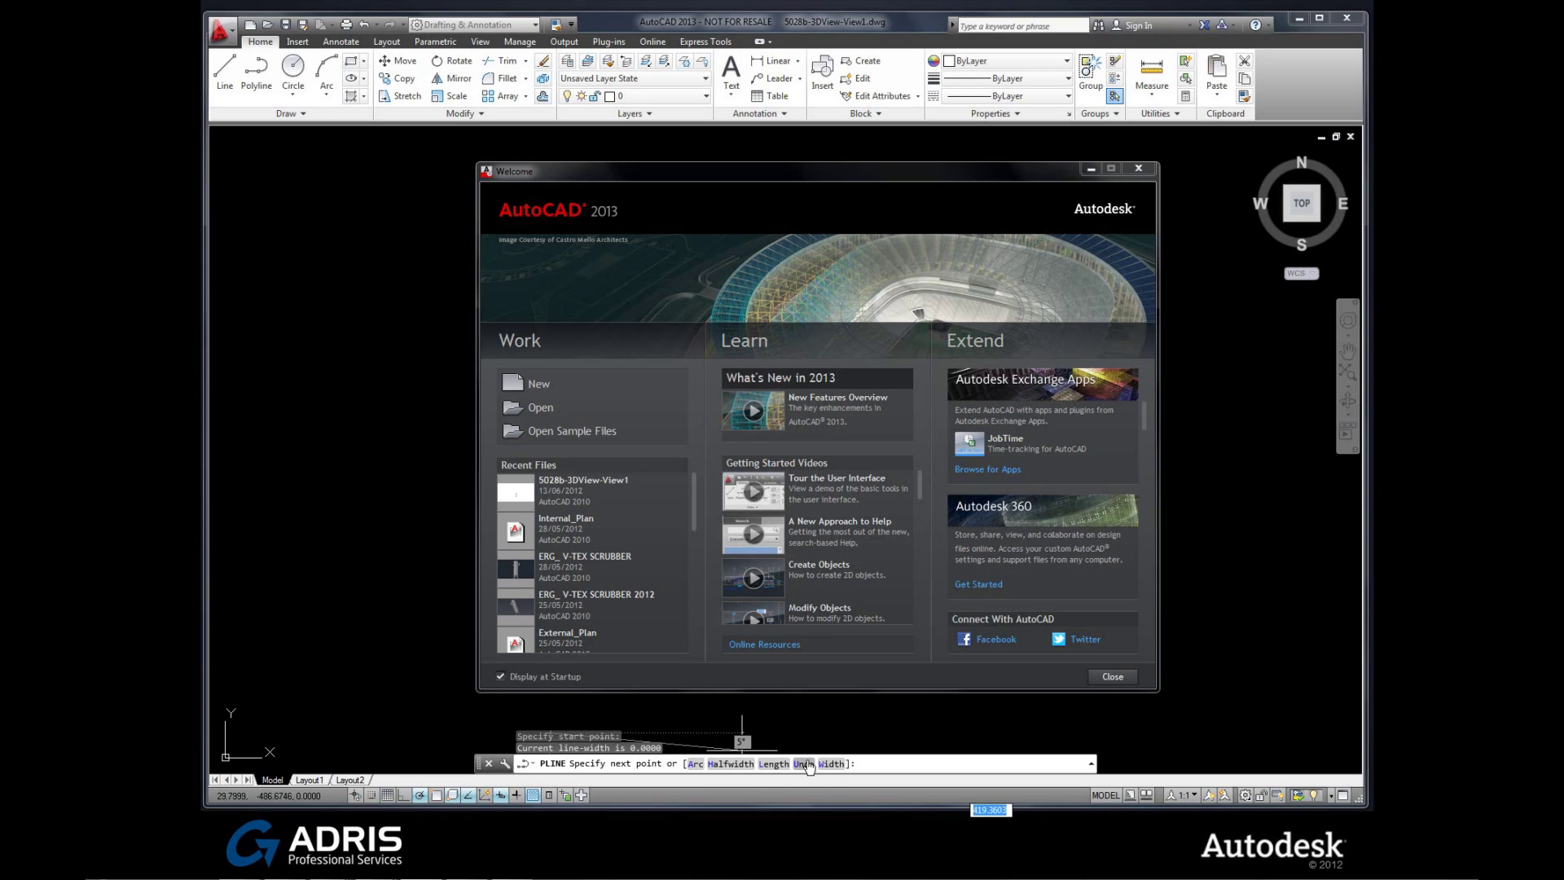
left_click(696, 764)
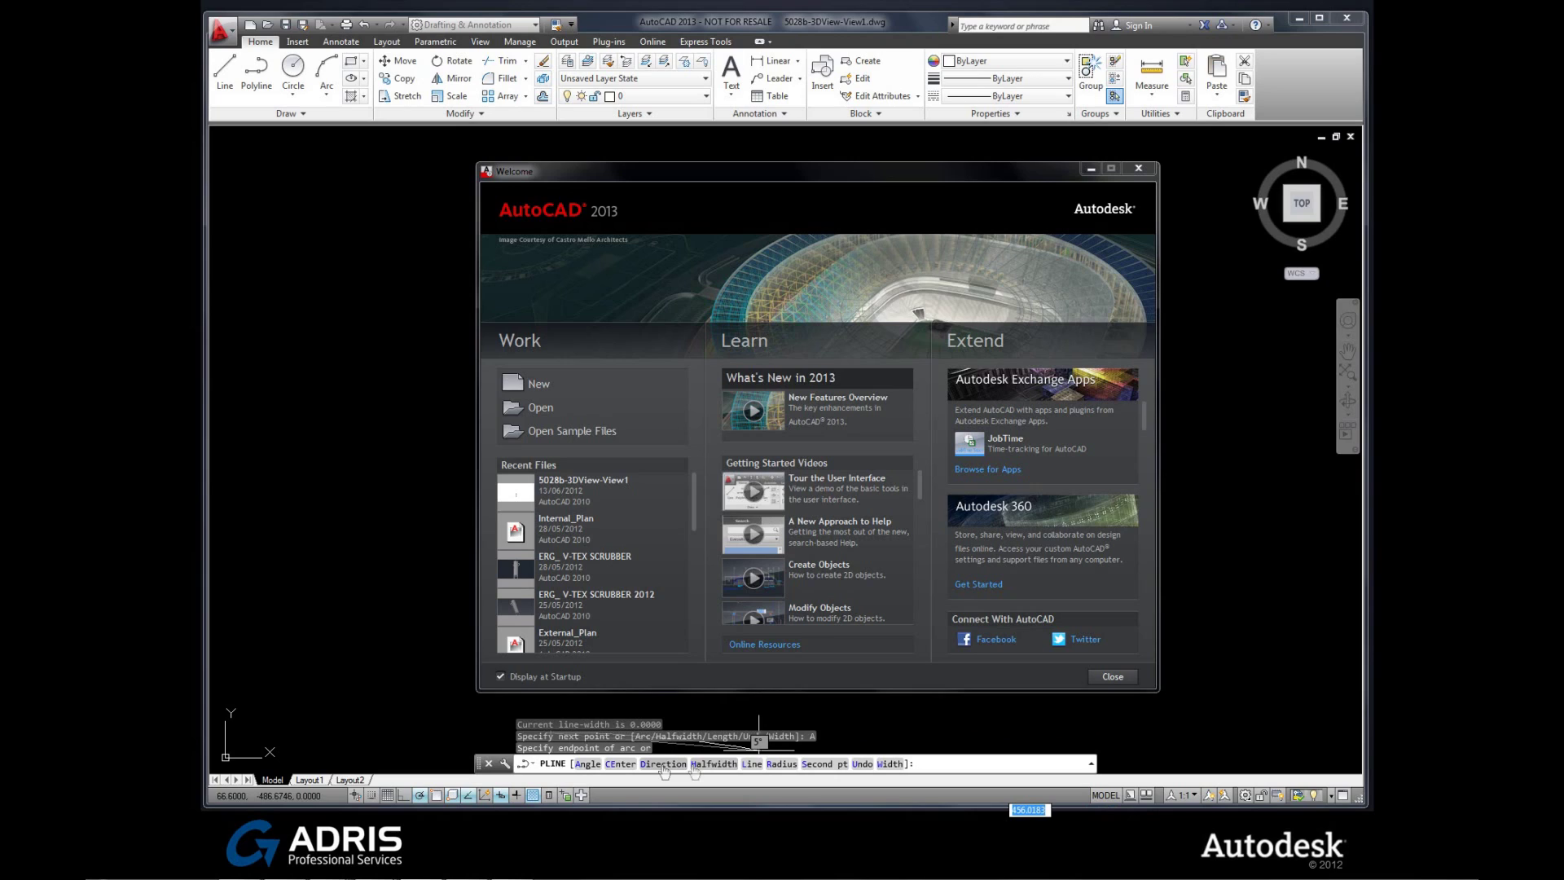
left_click(619, 770)
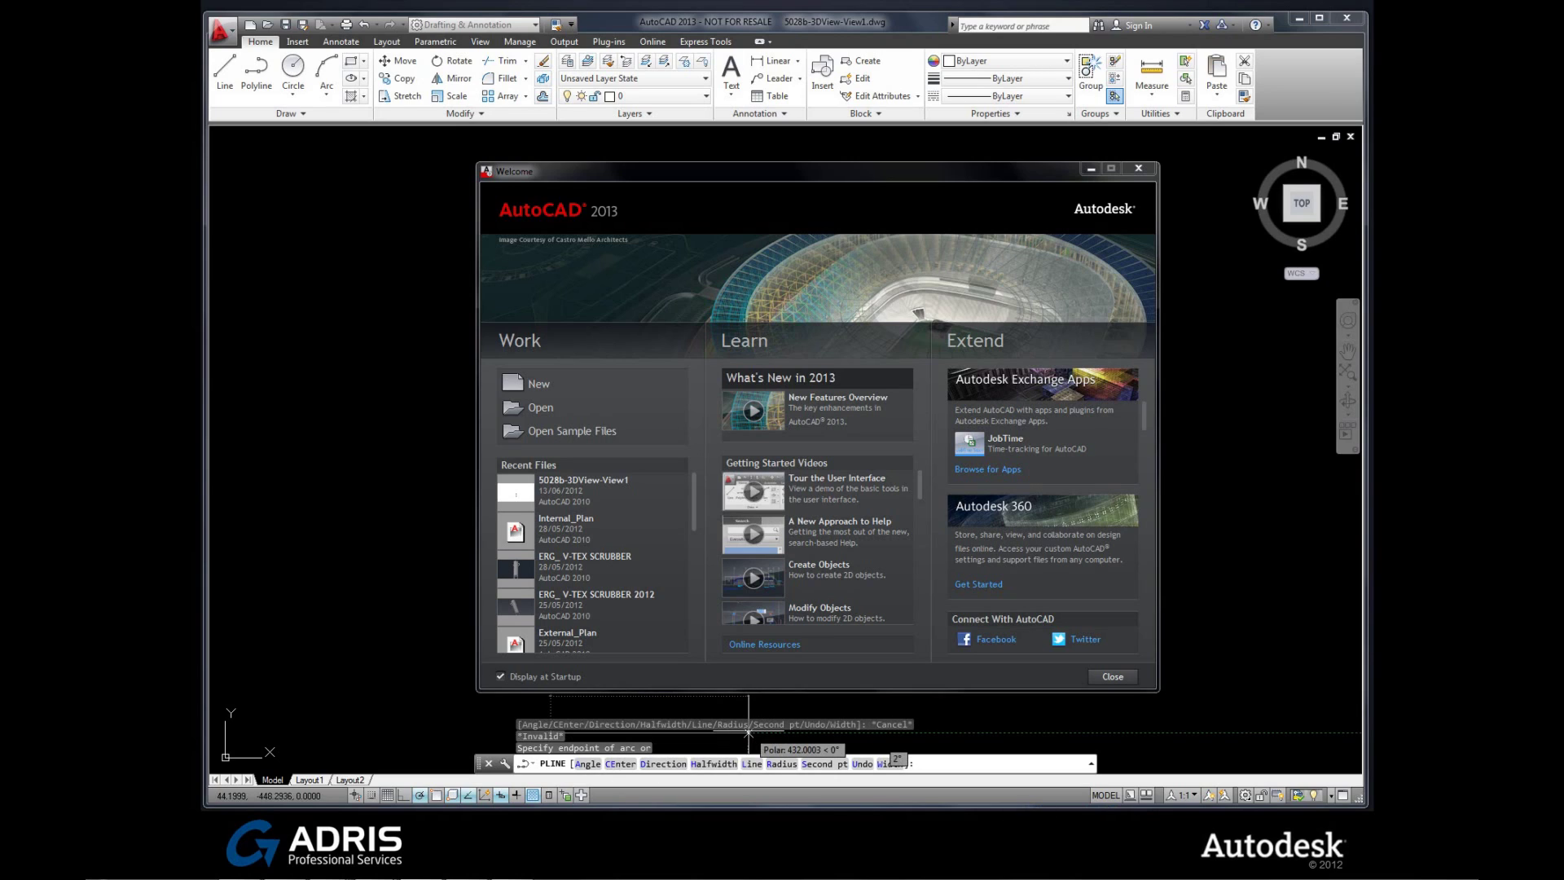
key("Return")
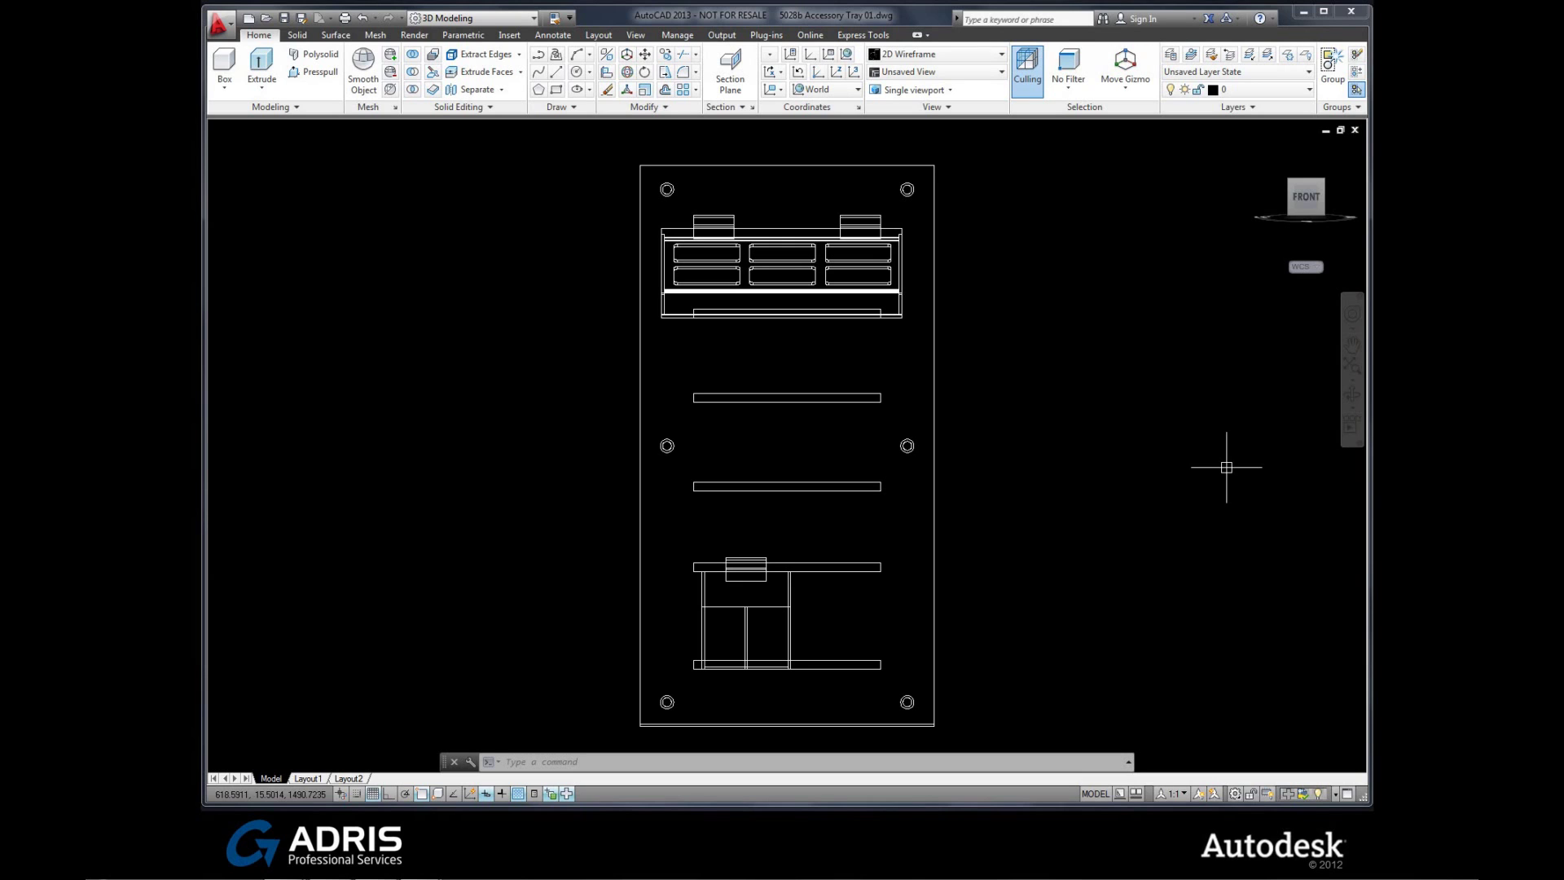
- Restore the accessory tray to the ViewCube's isometric Home view
mouse_move(1290, 185)
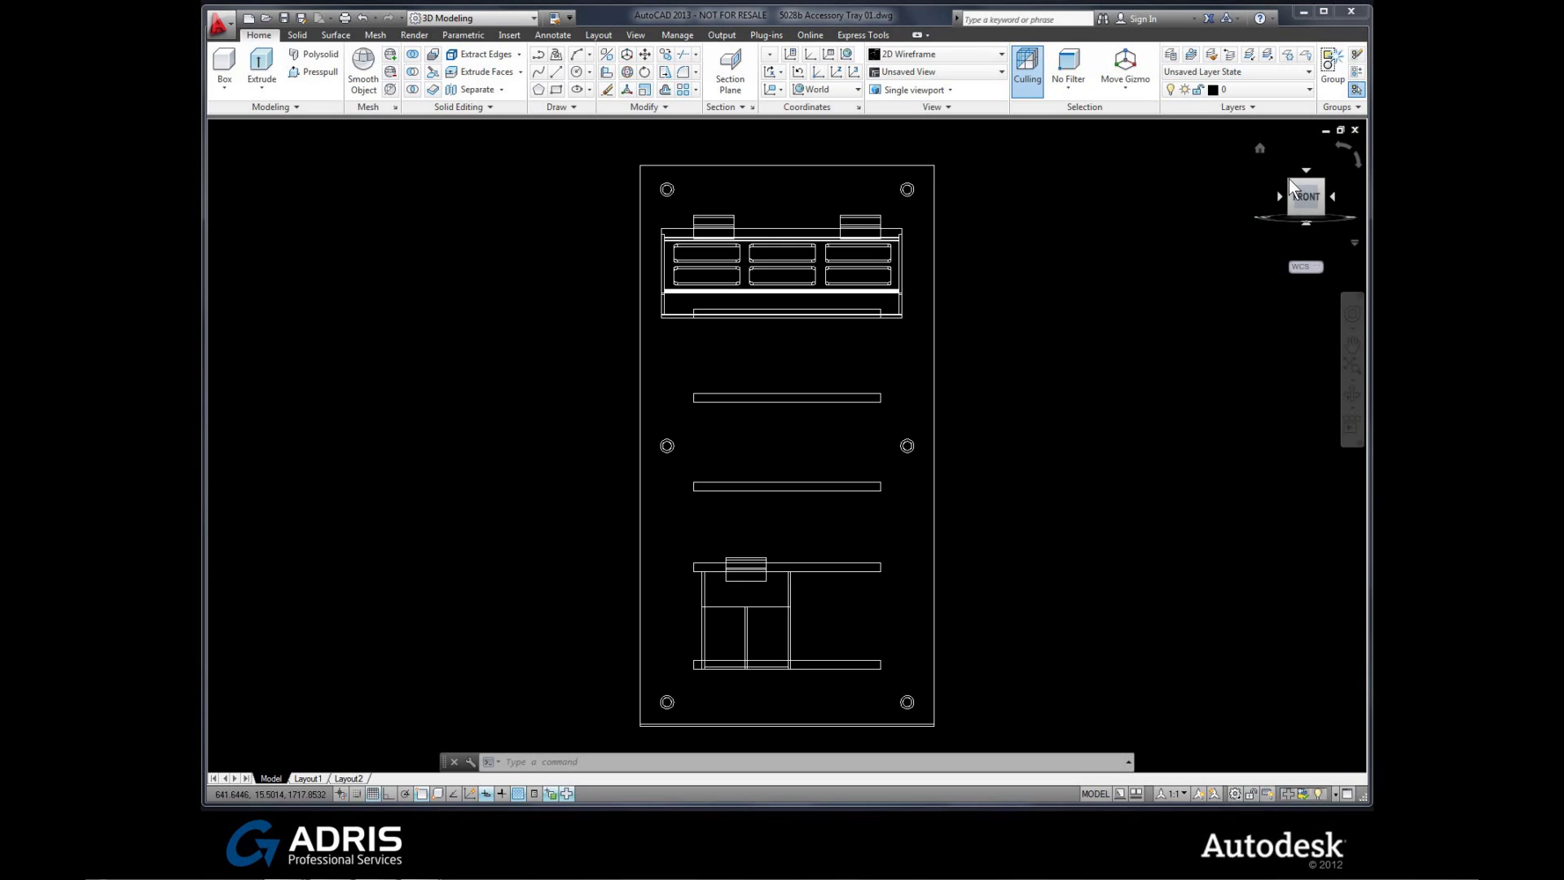
left_click(1260, 149)
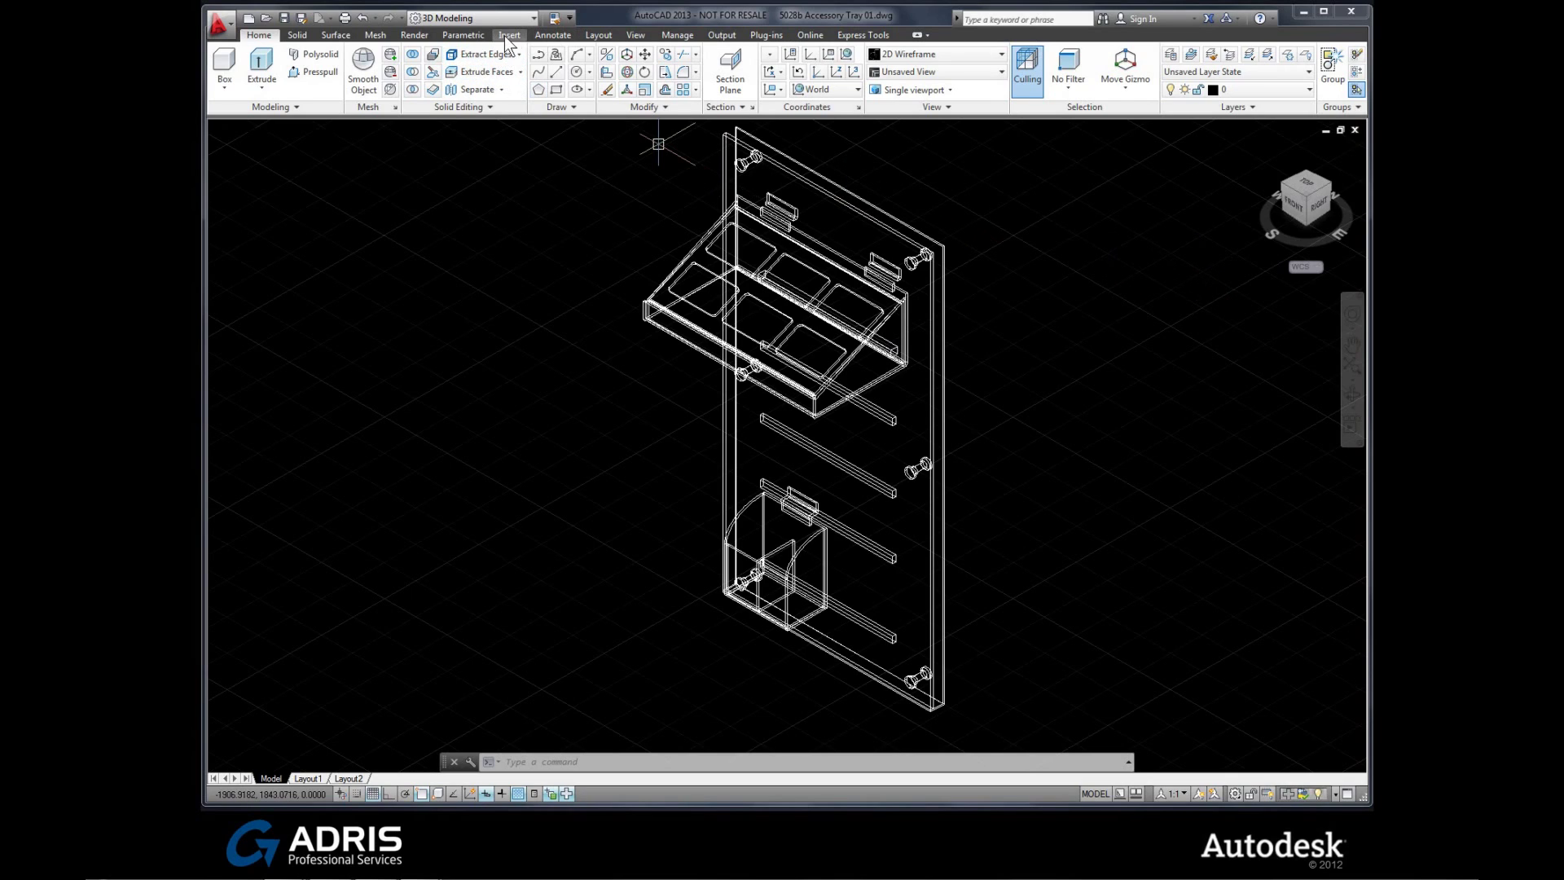
- Start a base view of the entire model from model space on a new layout 'Tray Assy'
left_click(598, 35)
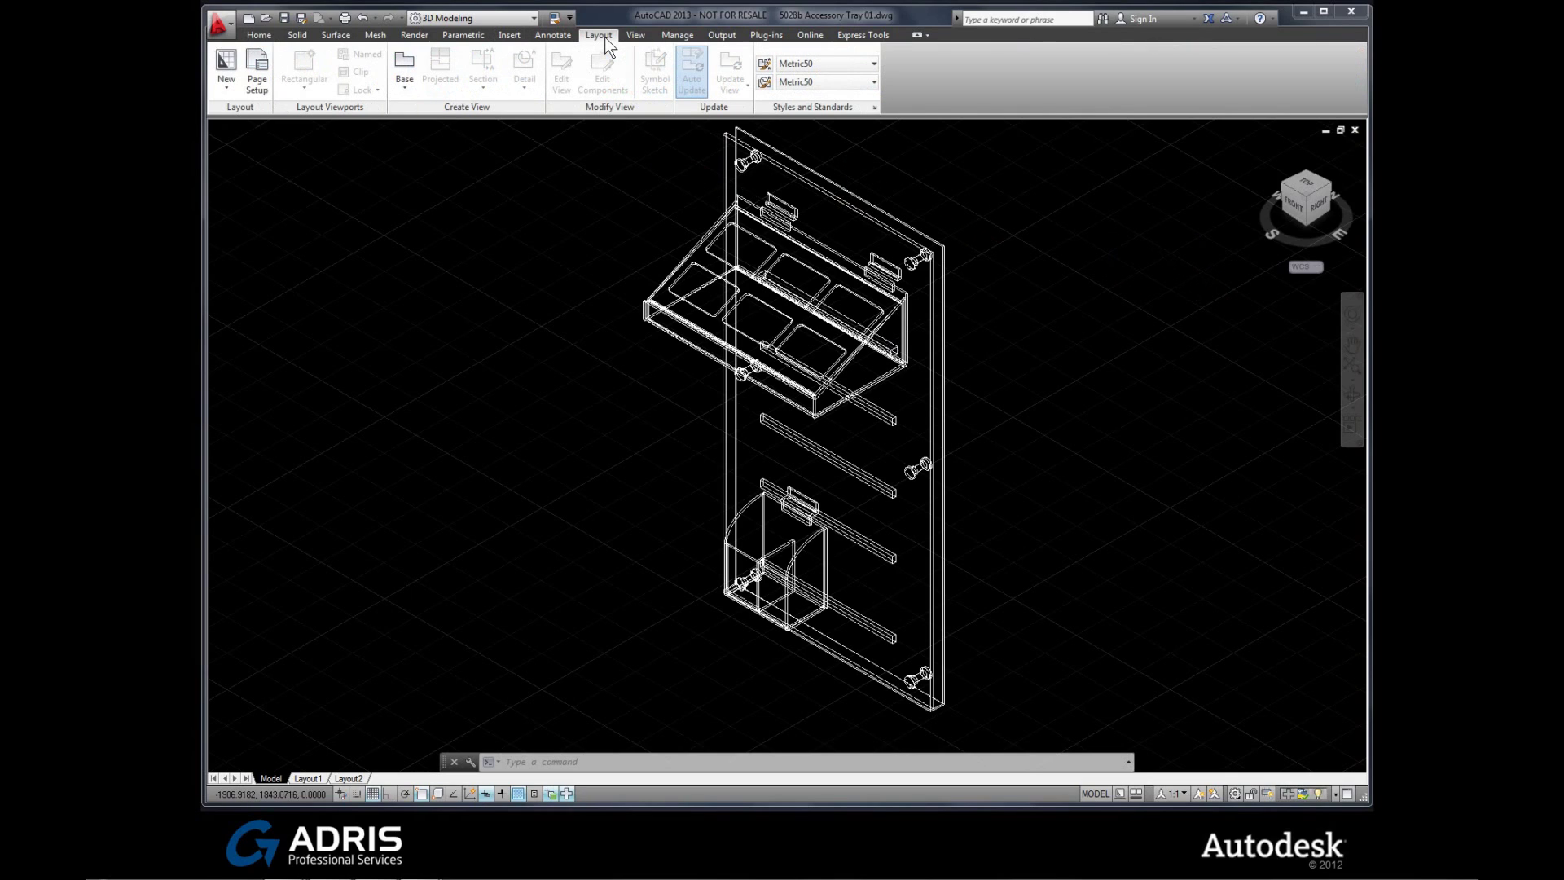
left_click(415, 86)
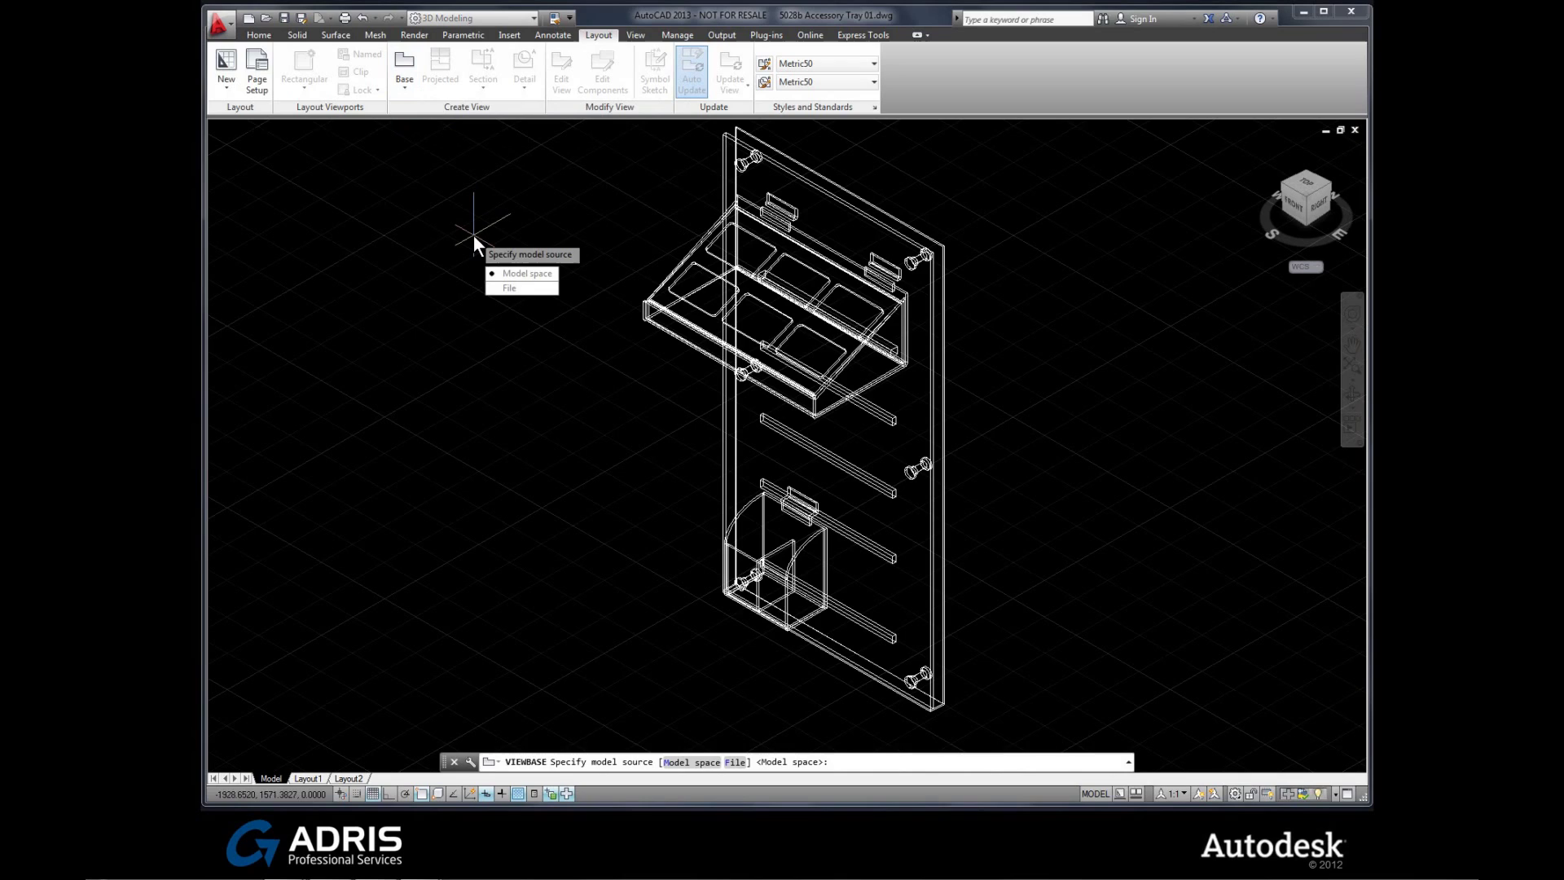
left_click(524, 272)
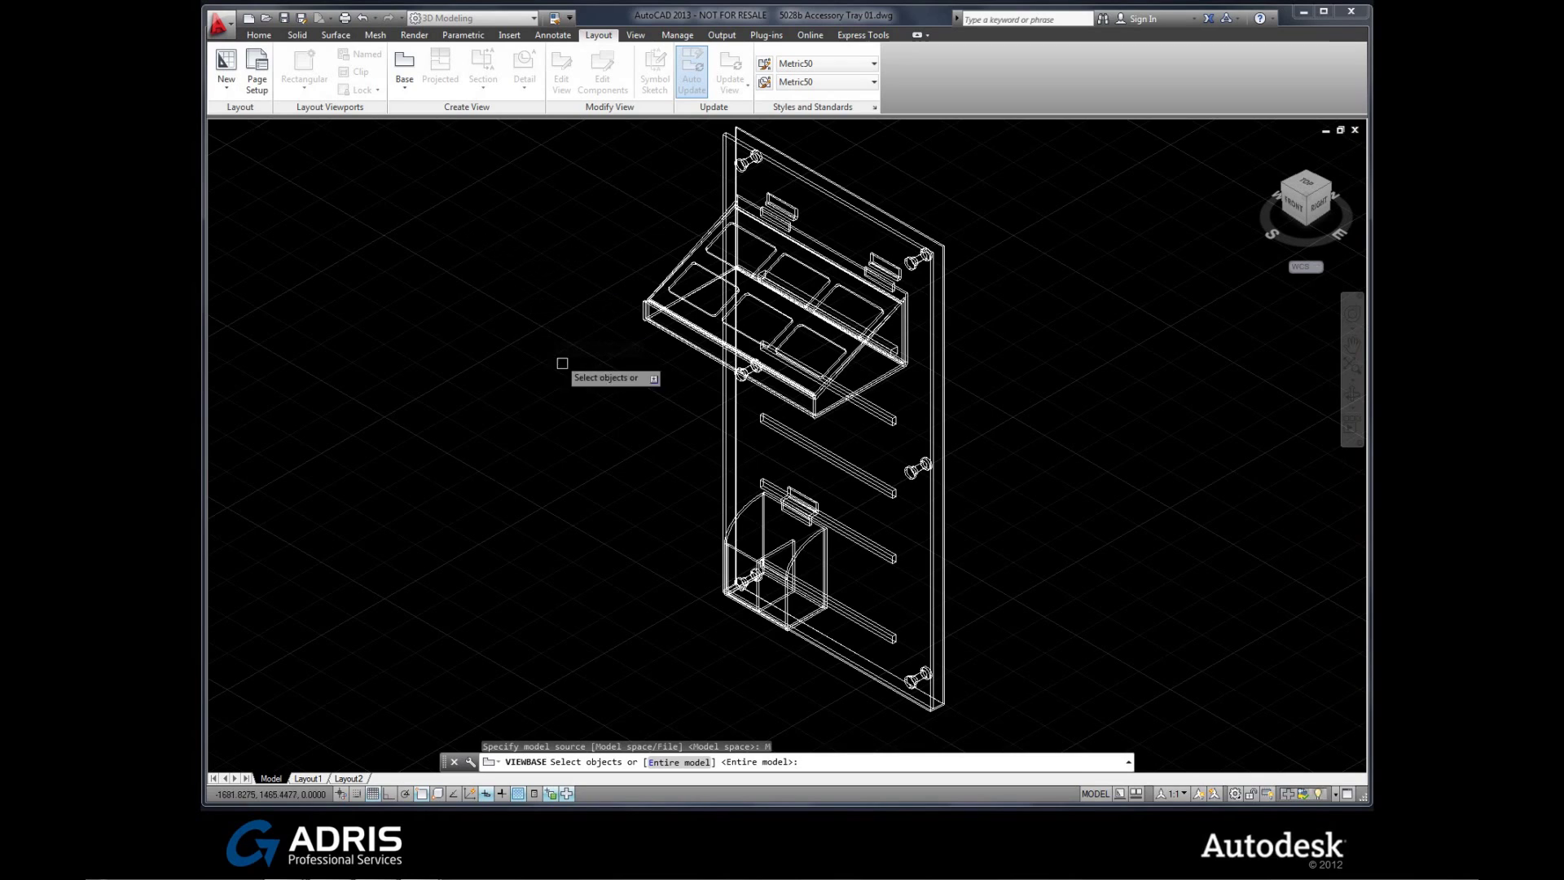
left_click(678, 763)
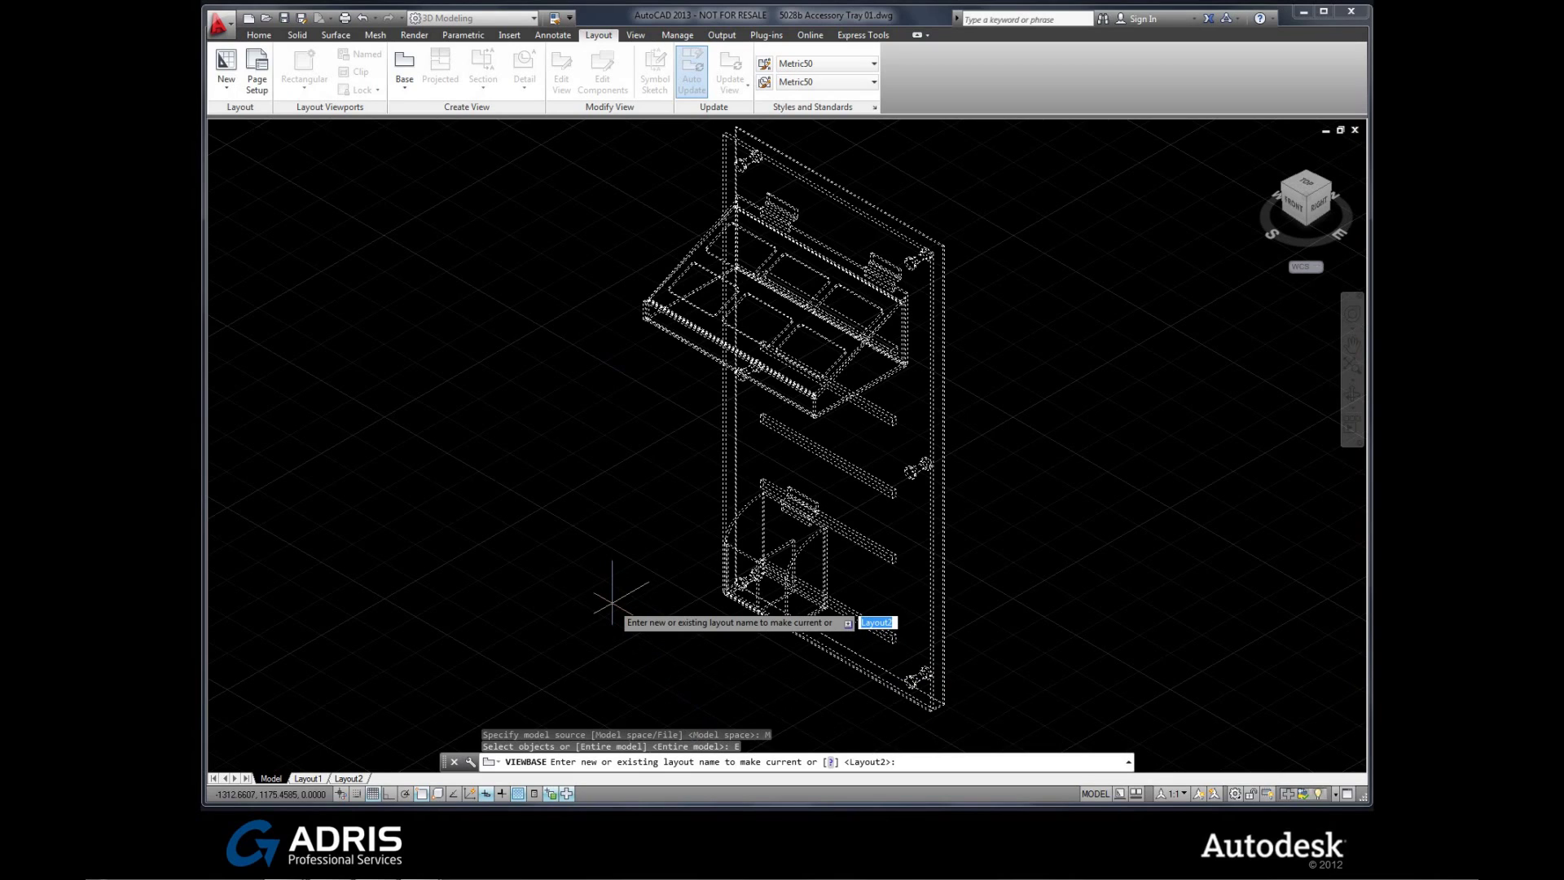
type("Tray Assy")
- Confirm the 'Tray Assy' layout and drop the 1:8 base view near the sheet centre
key("Return")
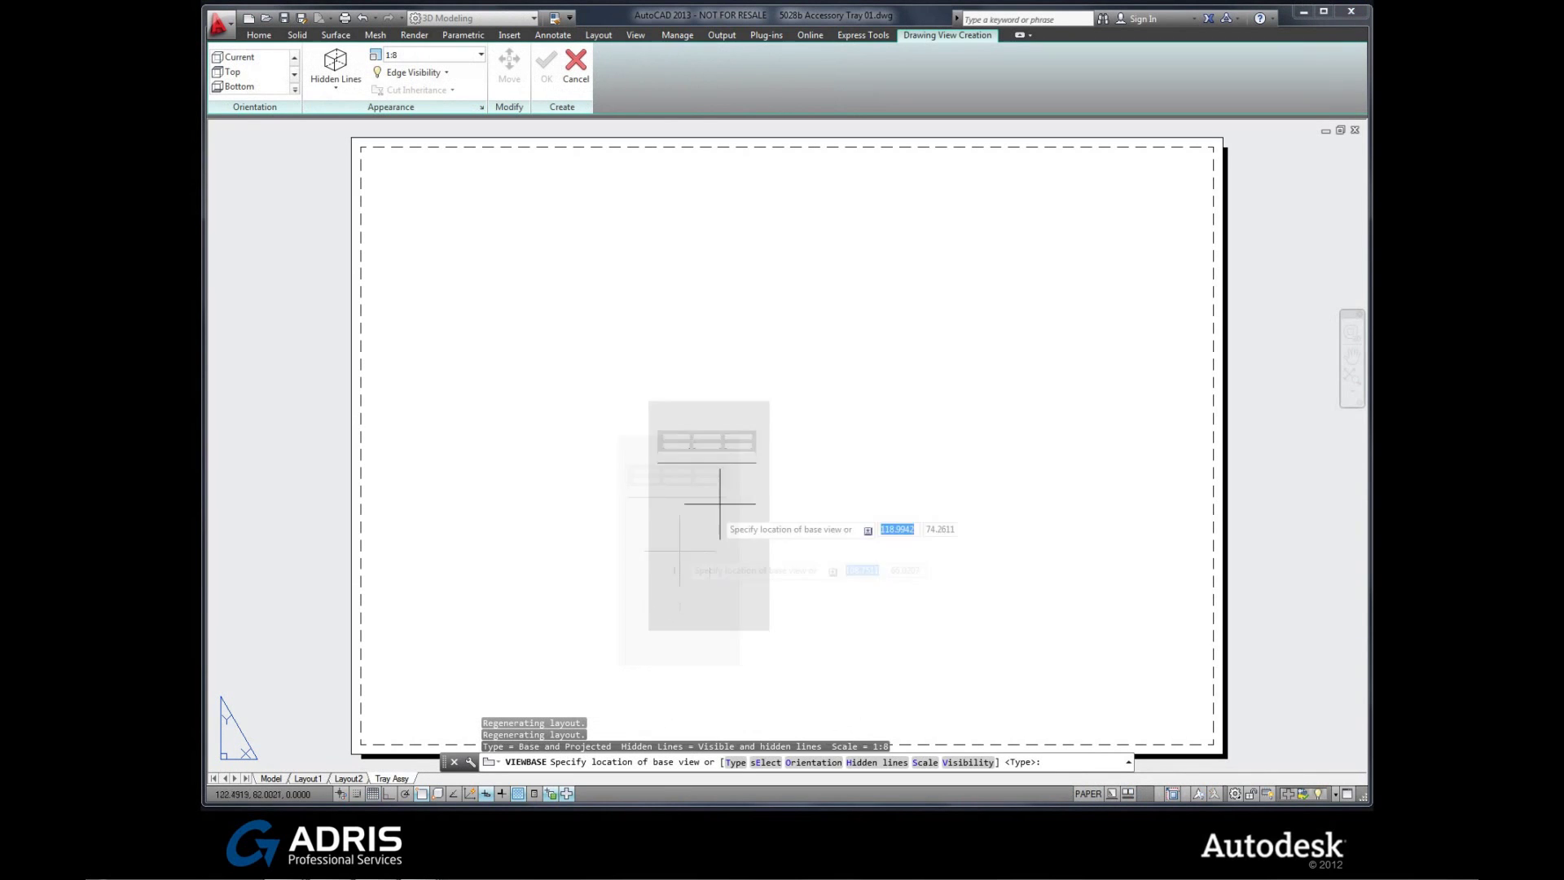
left_click(772, 456)
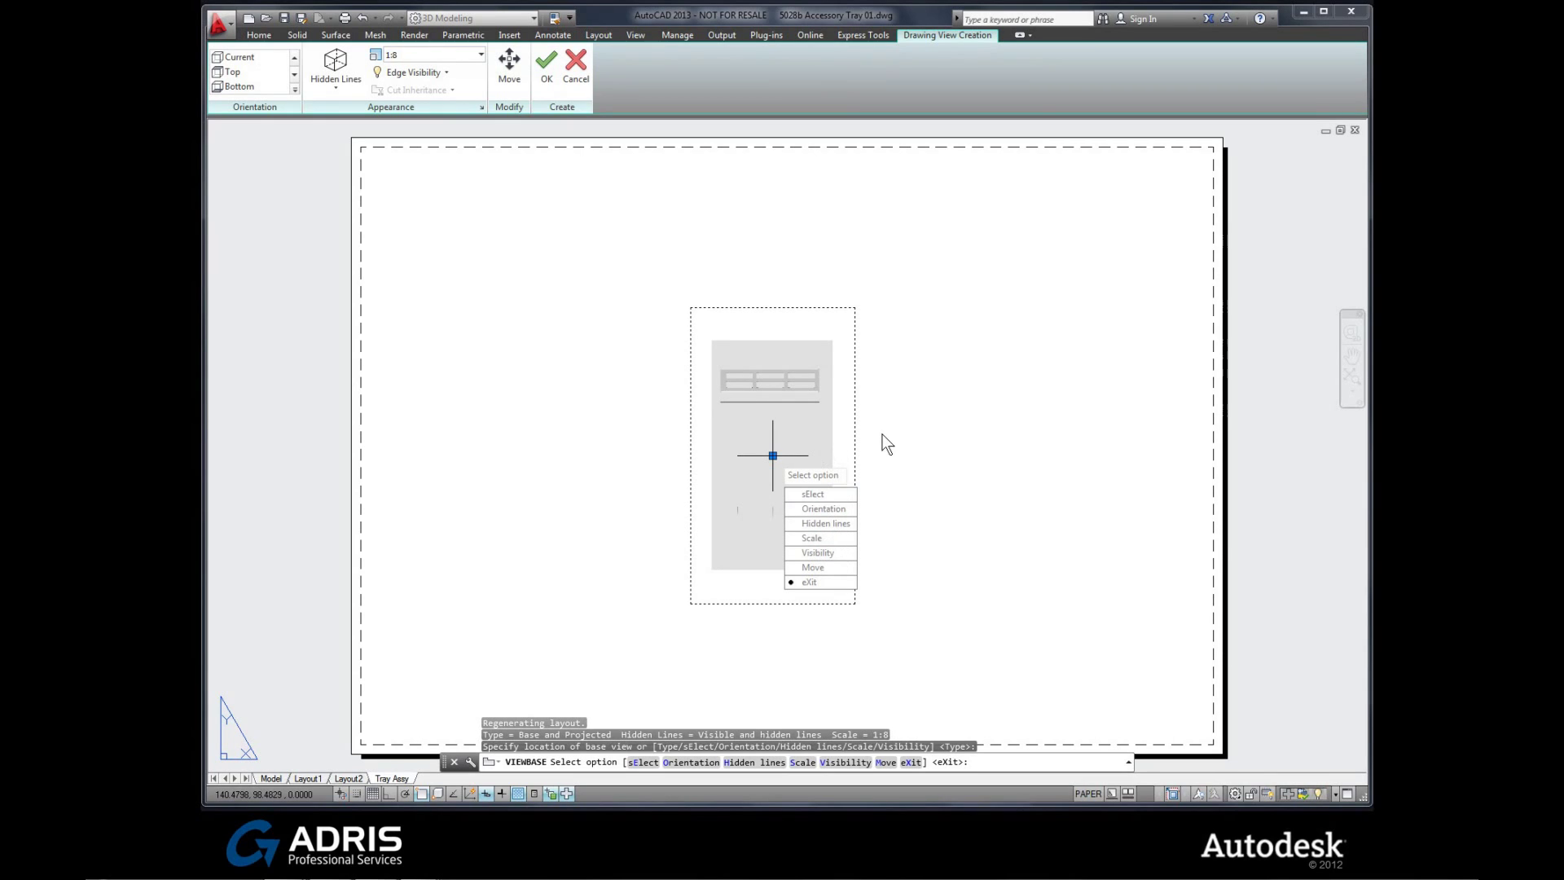
- Place side, top and lower-left isometric projected views around the base view and generate them
key("Return")
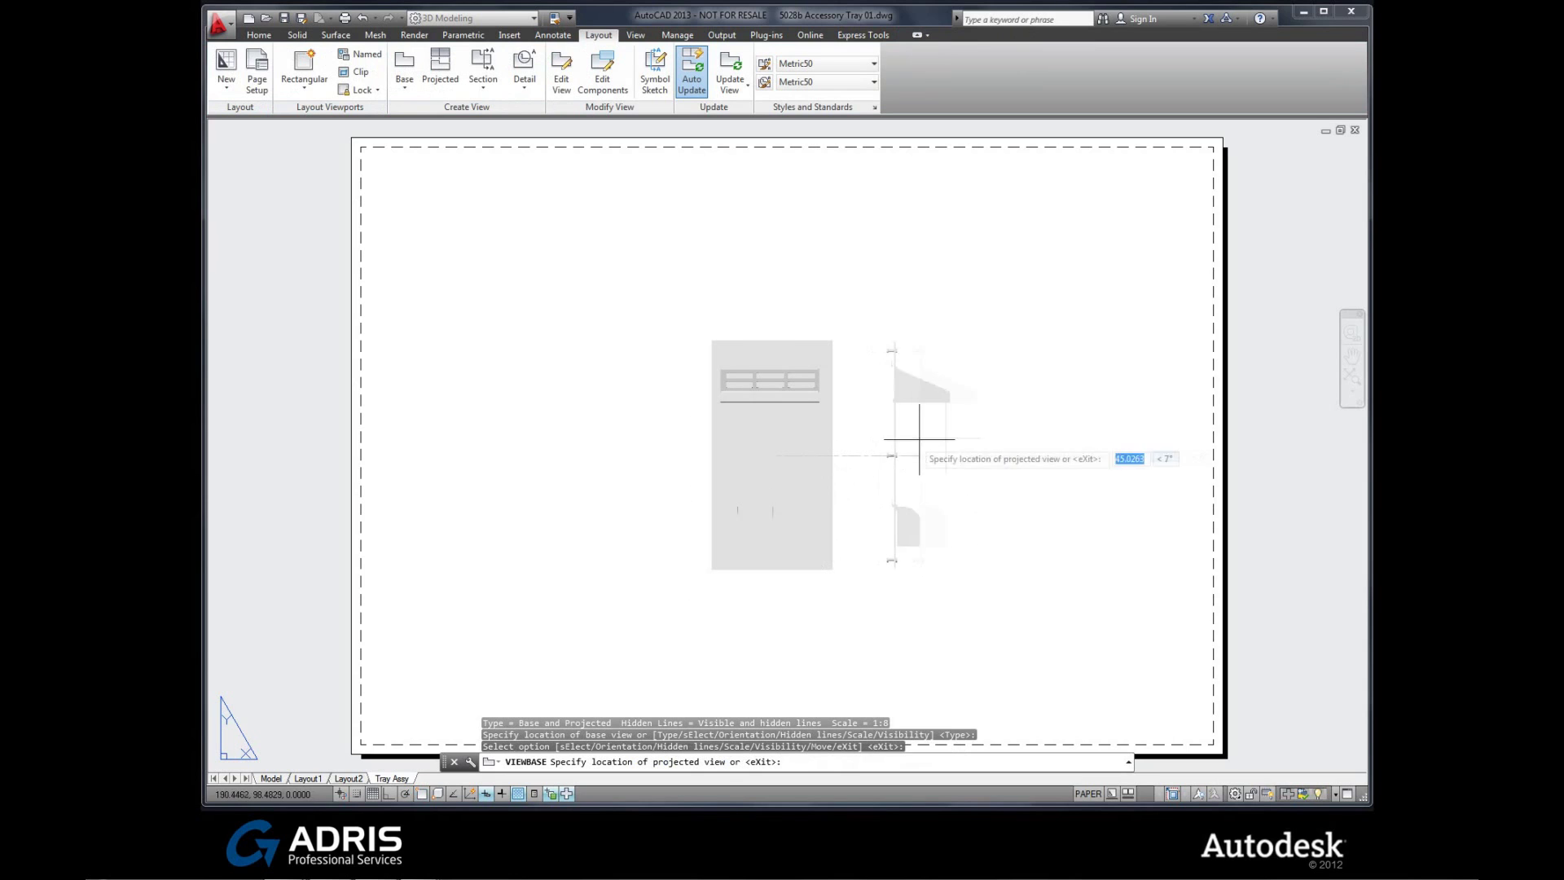
left_click(971, 436)
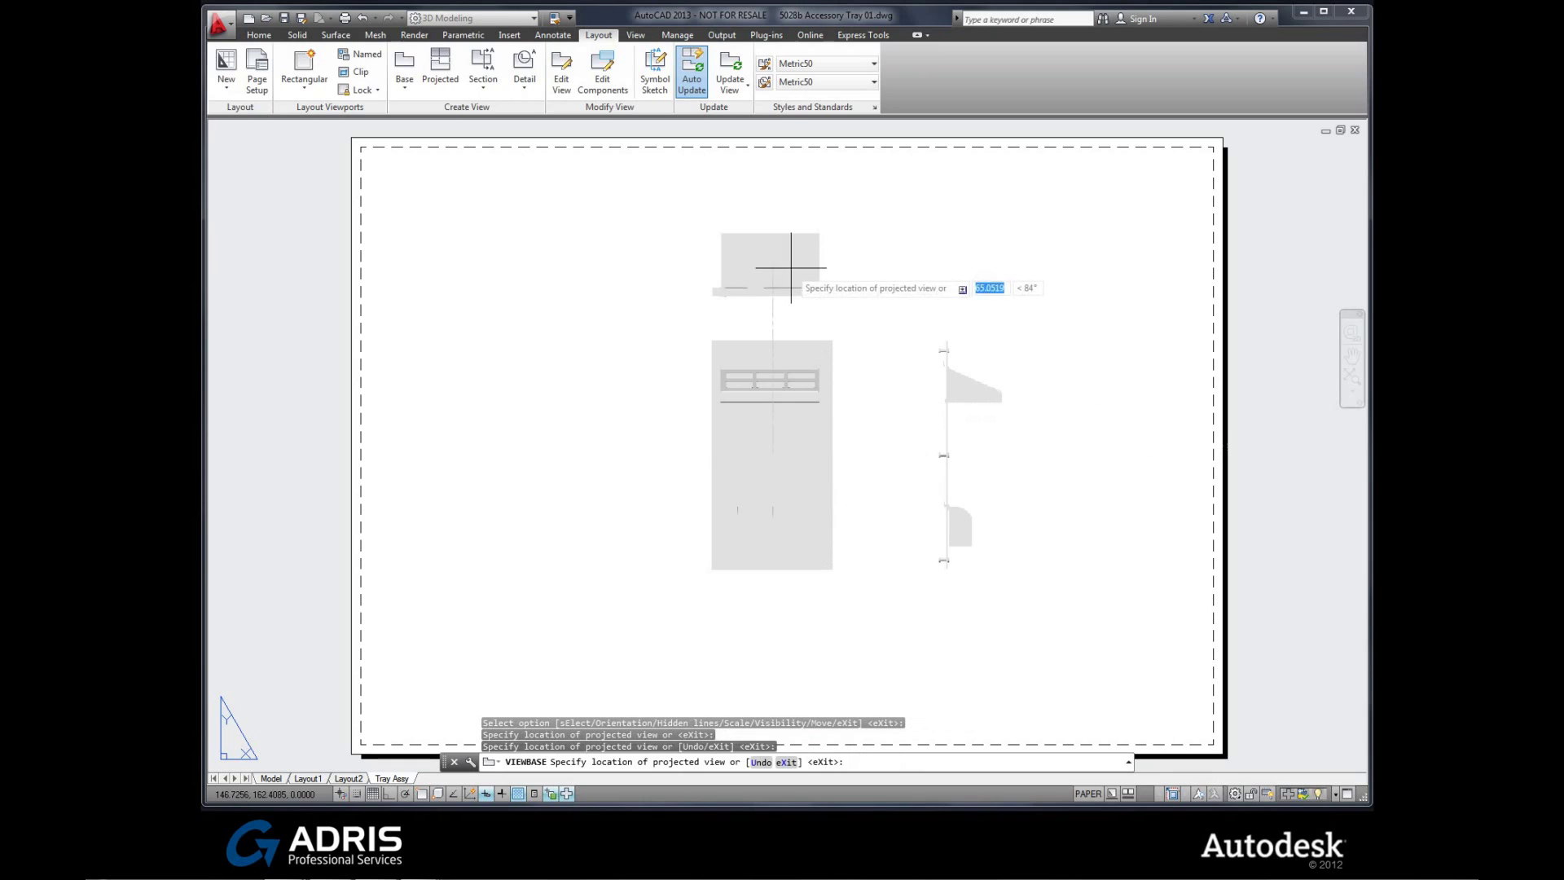
left_click(794, 262)
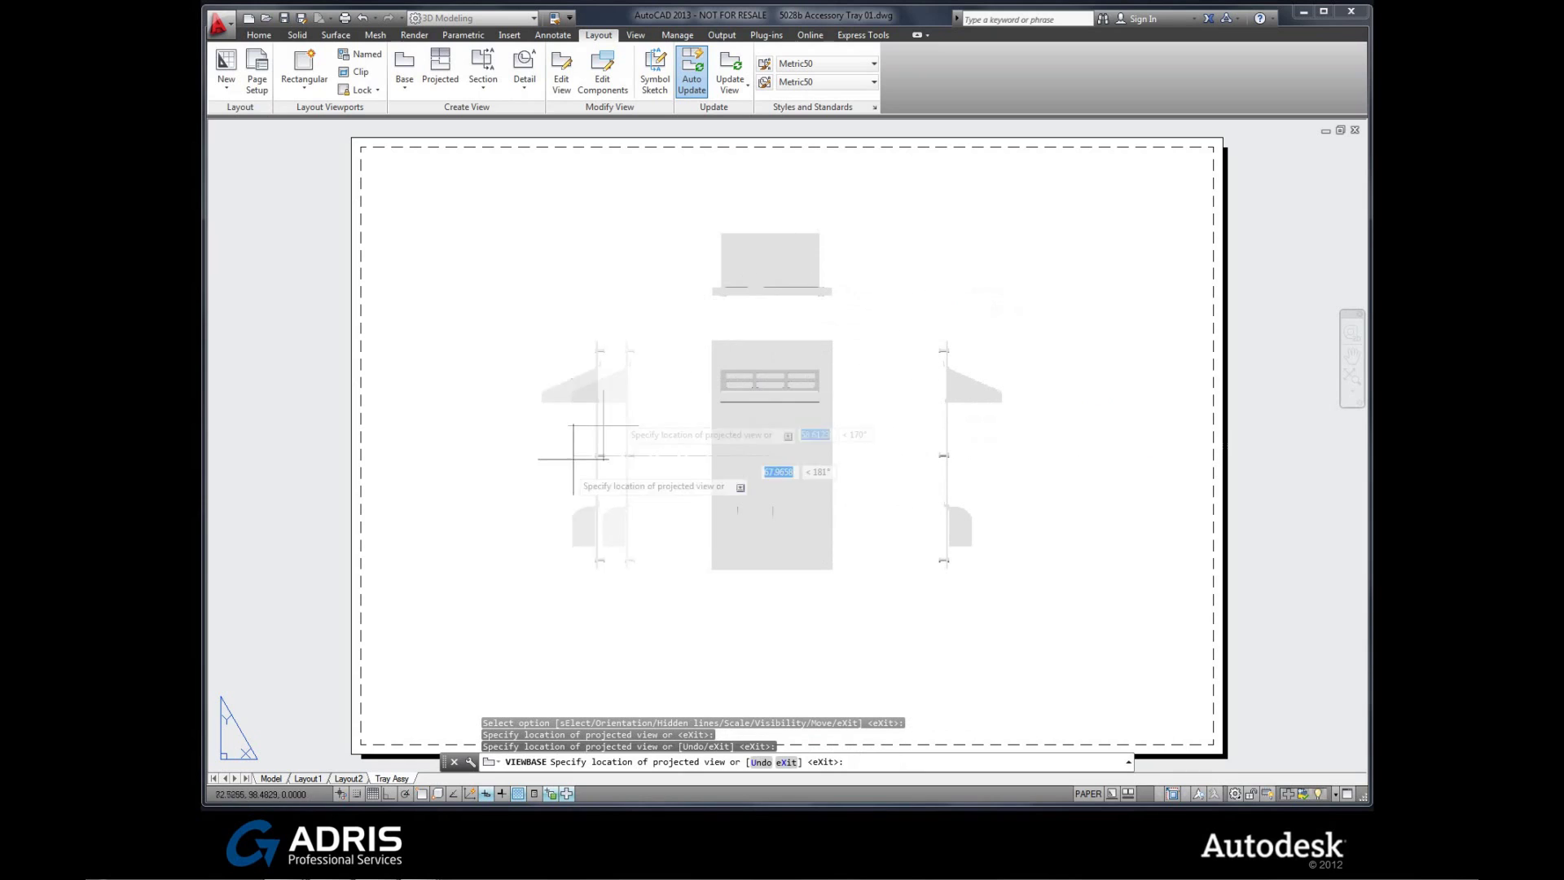
left_click(601, 649)
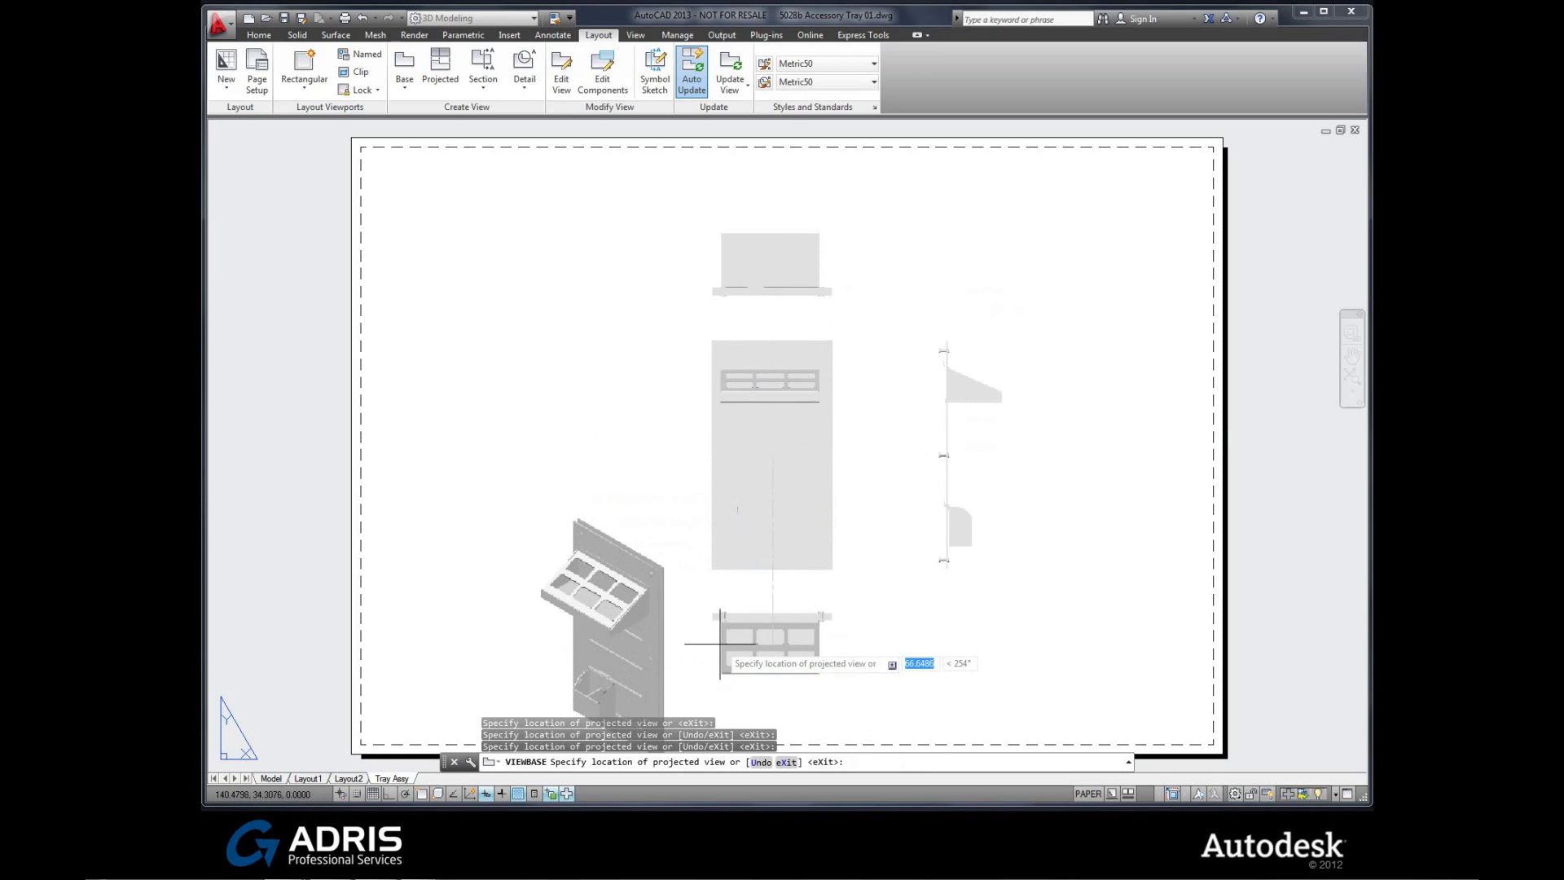
key("Return")
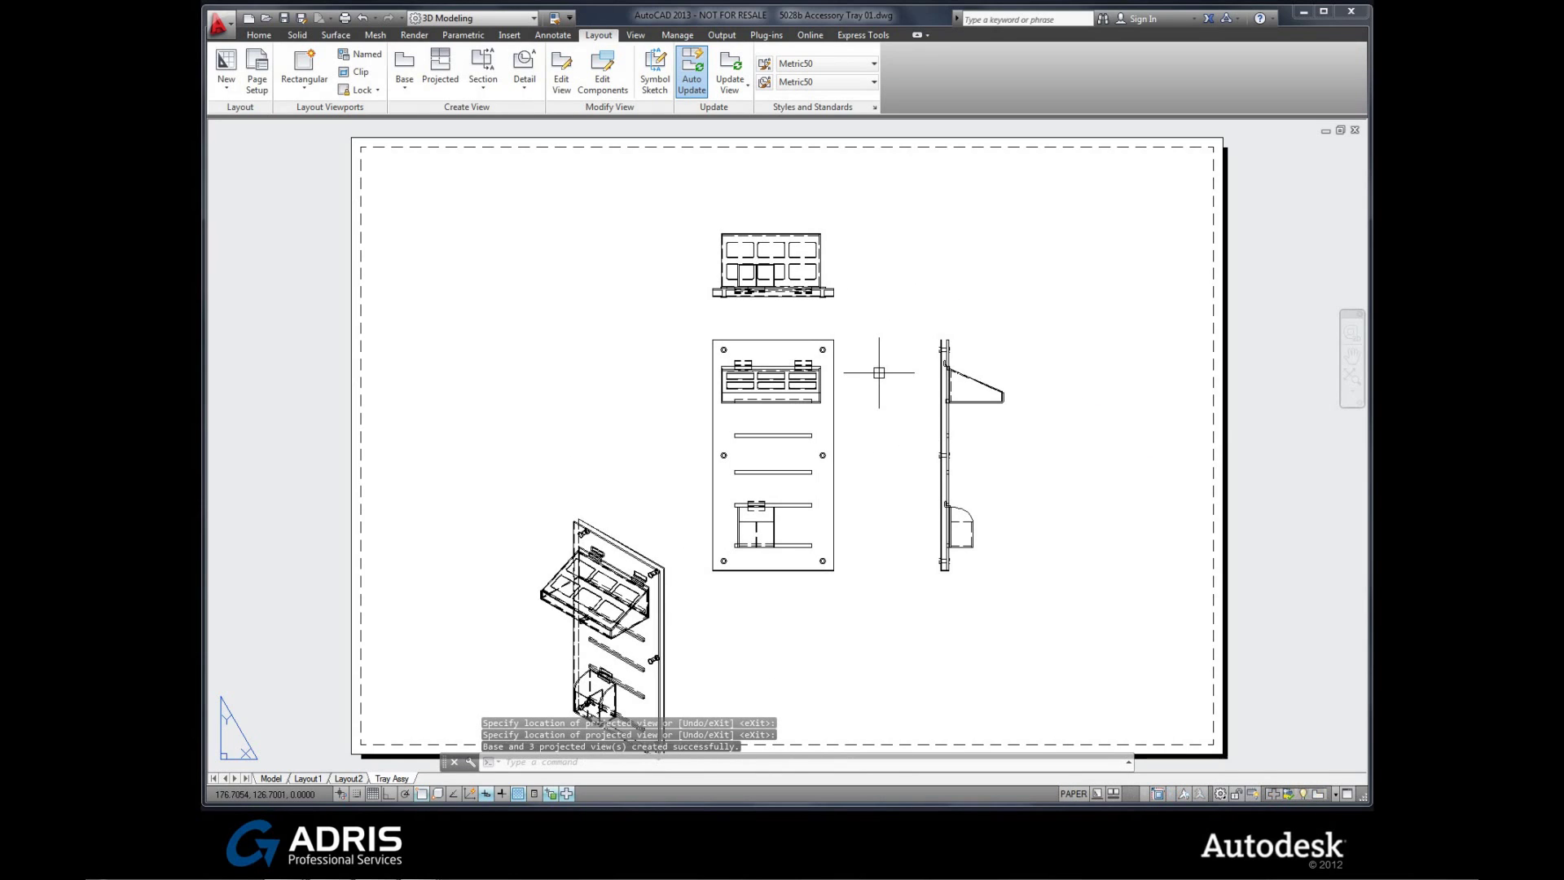
- Relocate the isometric view to the sheet's top right, leaving its scale unchanged
left_click(667, 573)
left_click(603, 639)
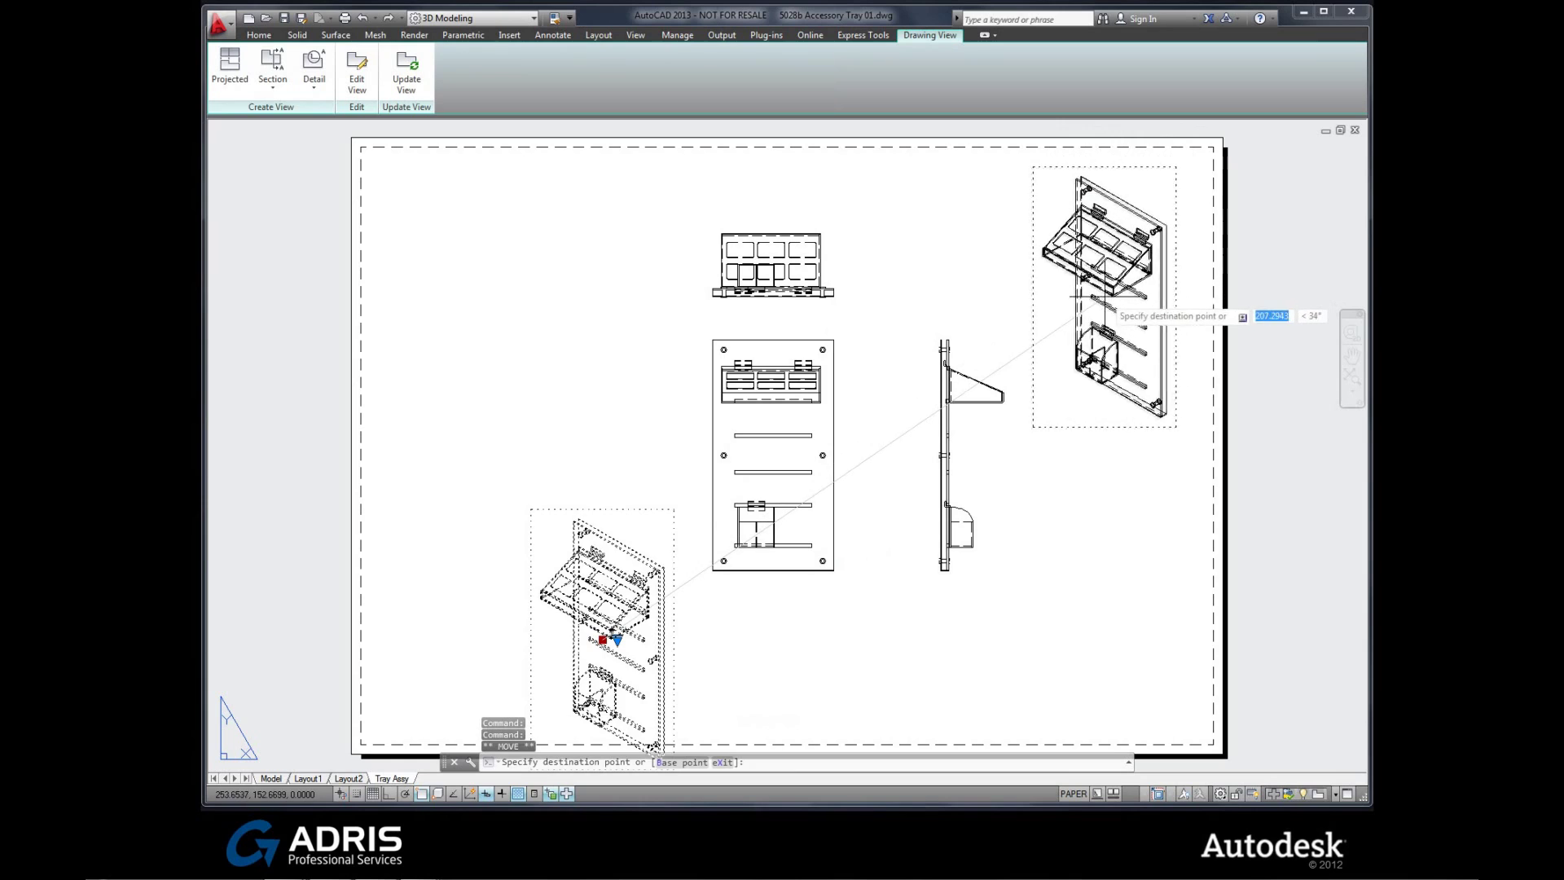
left_click(1104, 297)
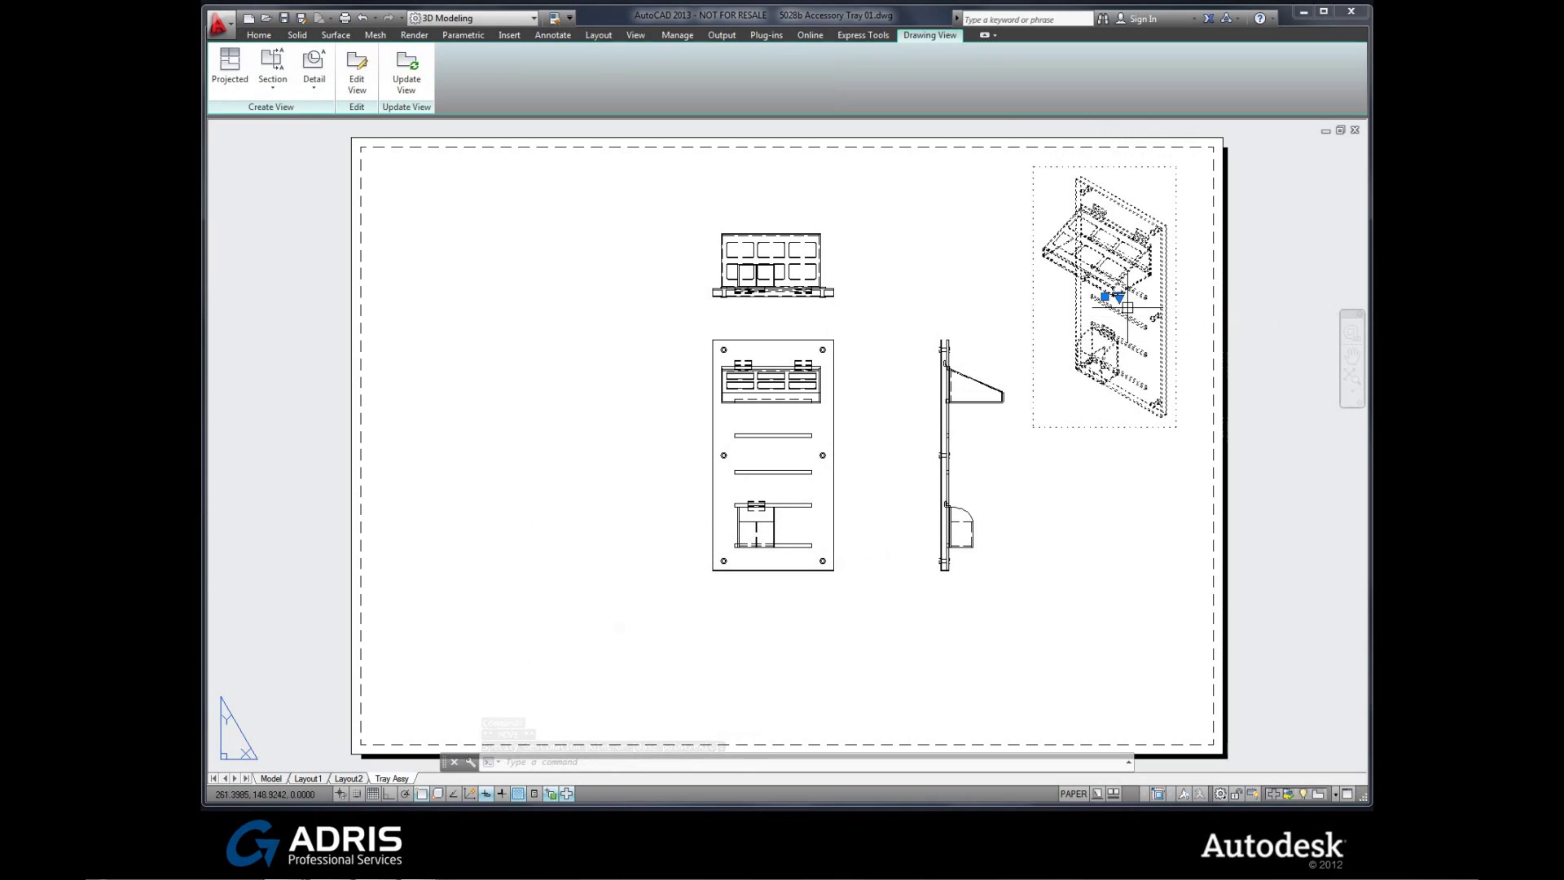
left_click(1119, 298)
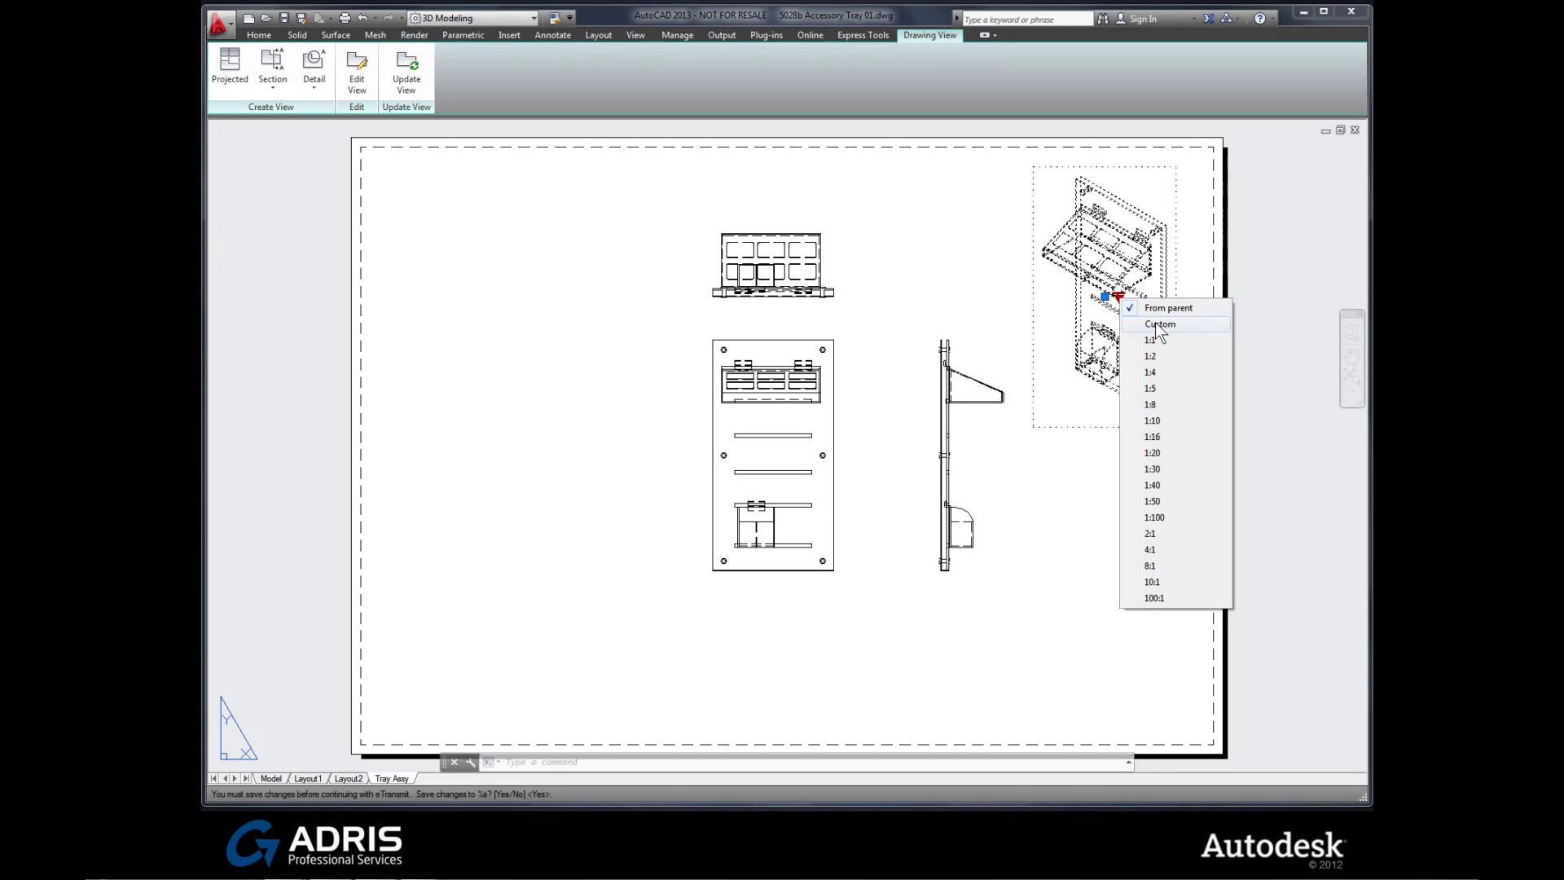
left_click(1054, 512)
key("Escape")
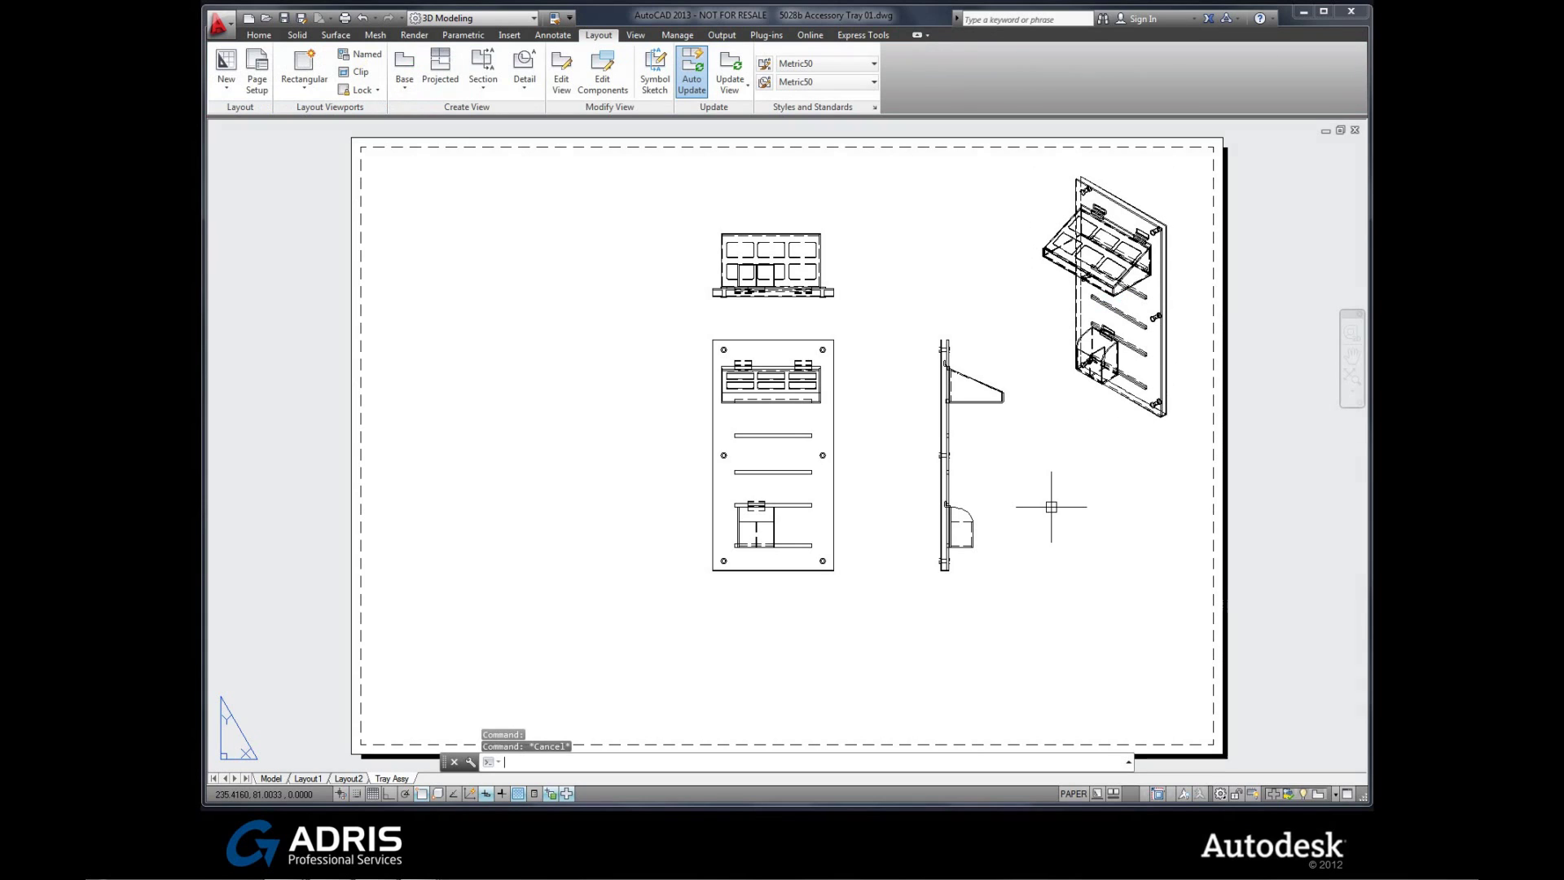
left_click(1122, 640)
key("Escape")
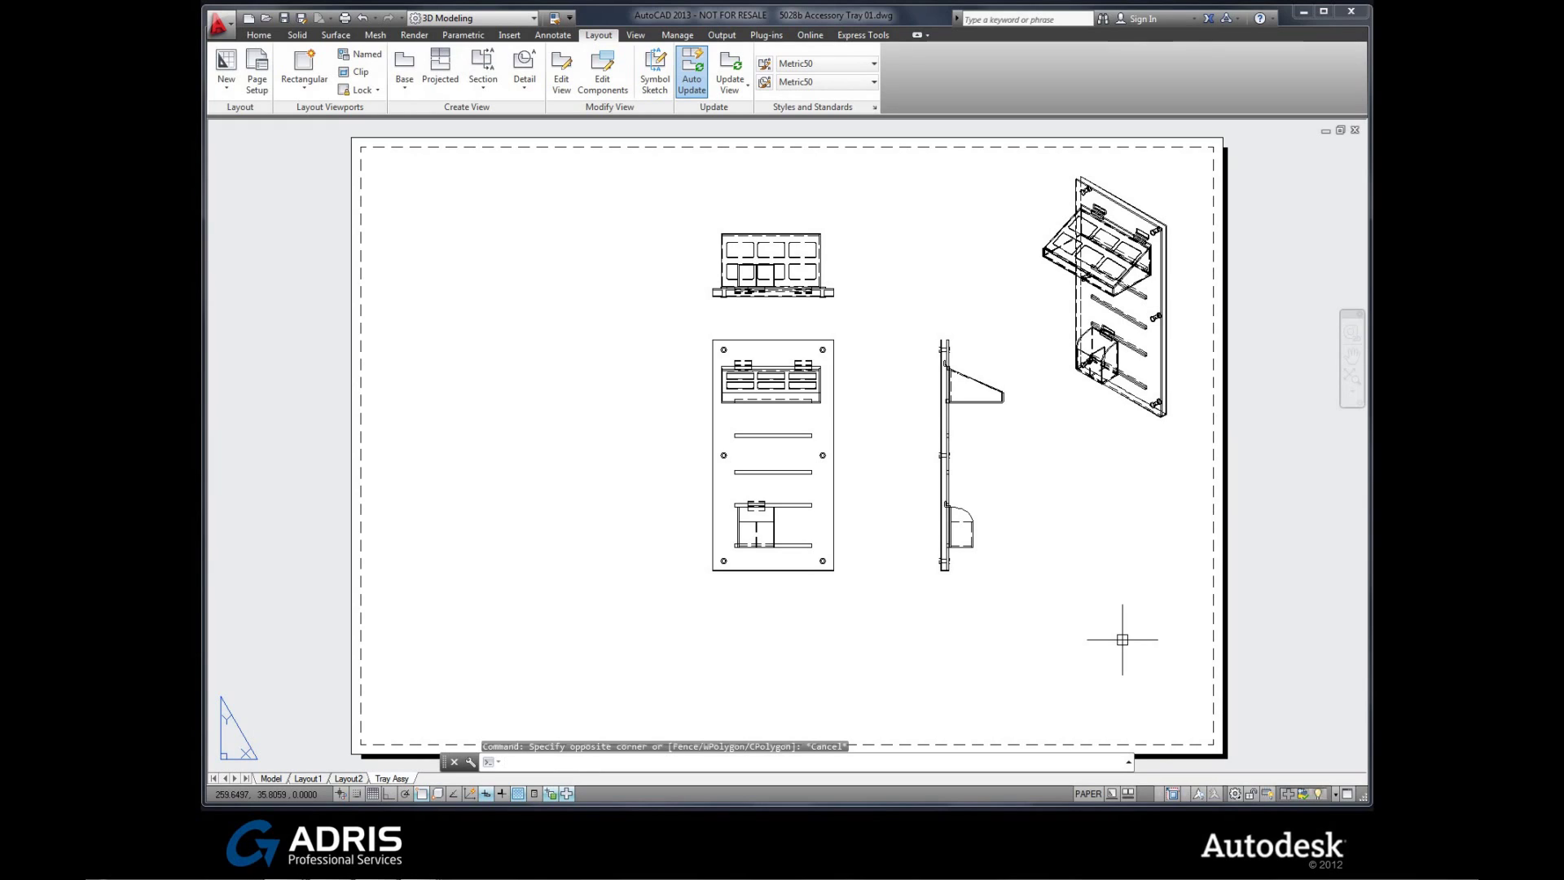
- Return to the Model tab and expand the Base view source dropdown
left_click(270, 778)
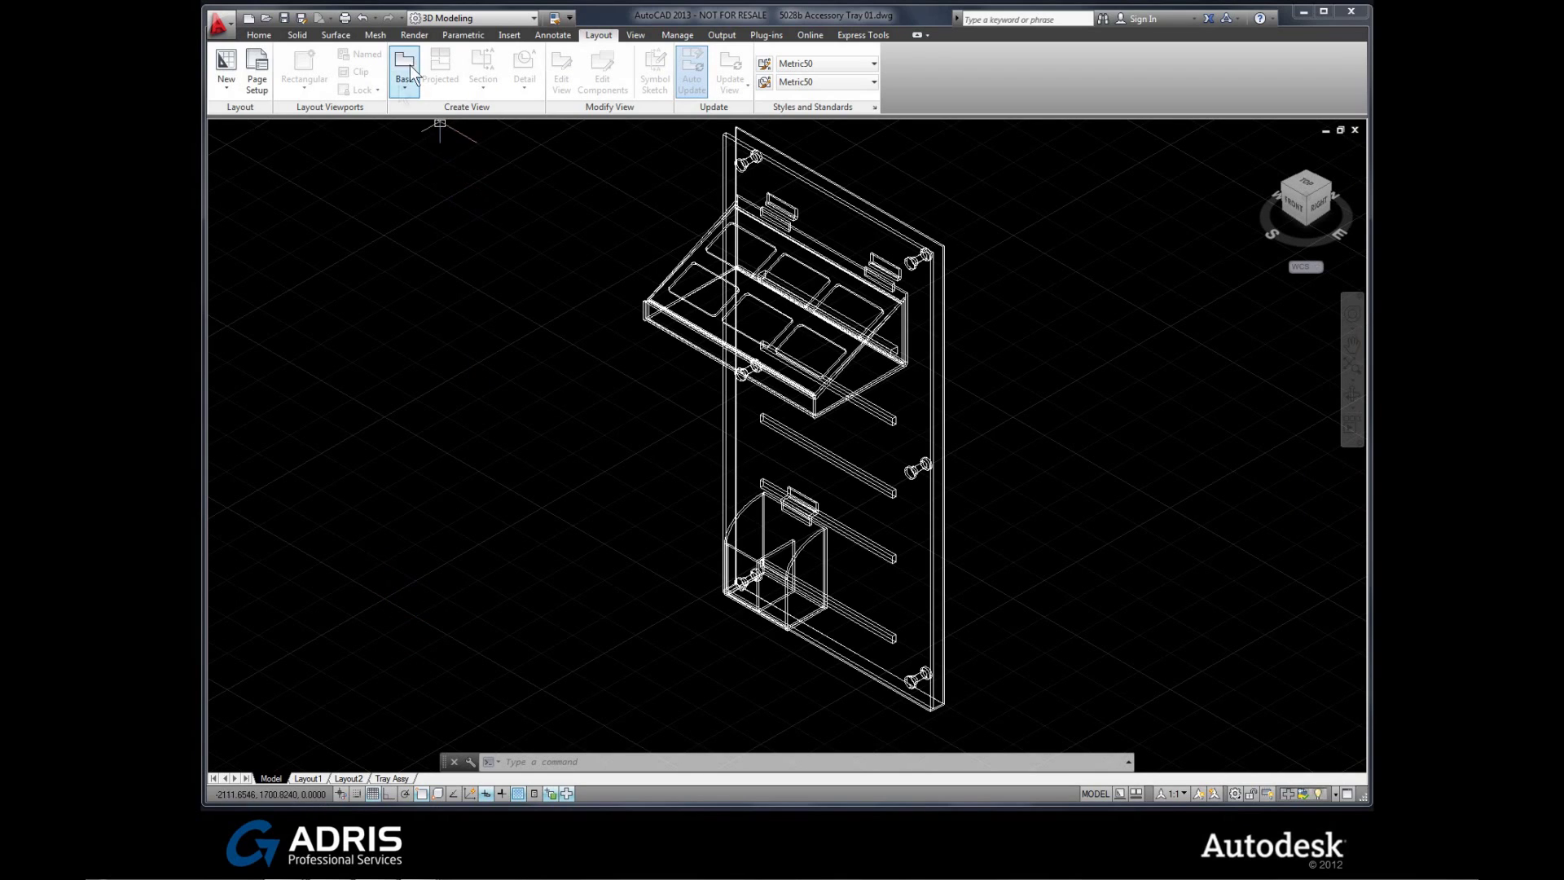
left_click(403, 90)
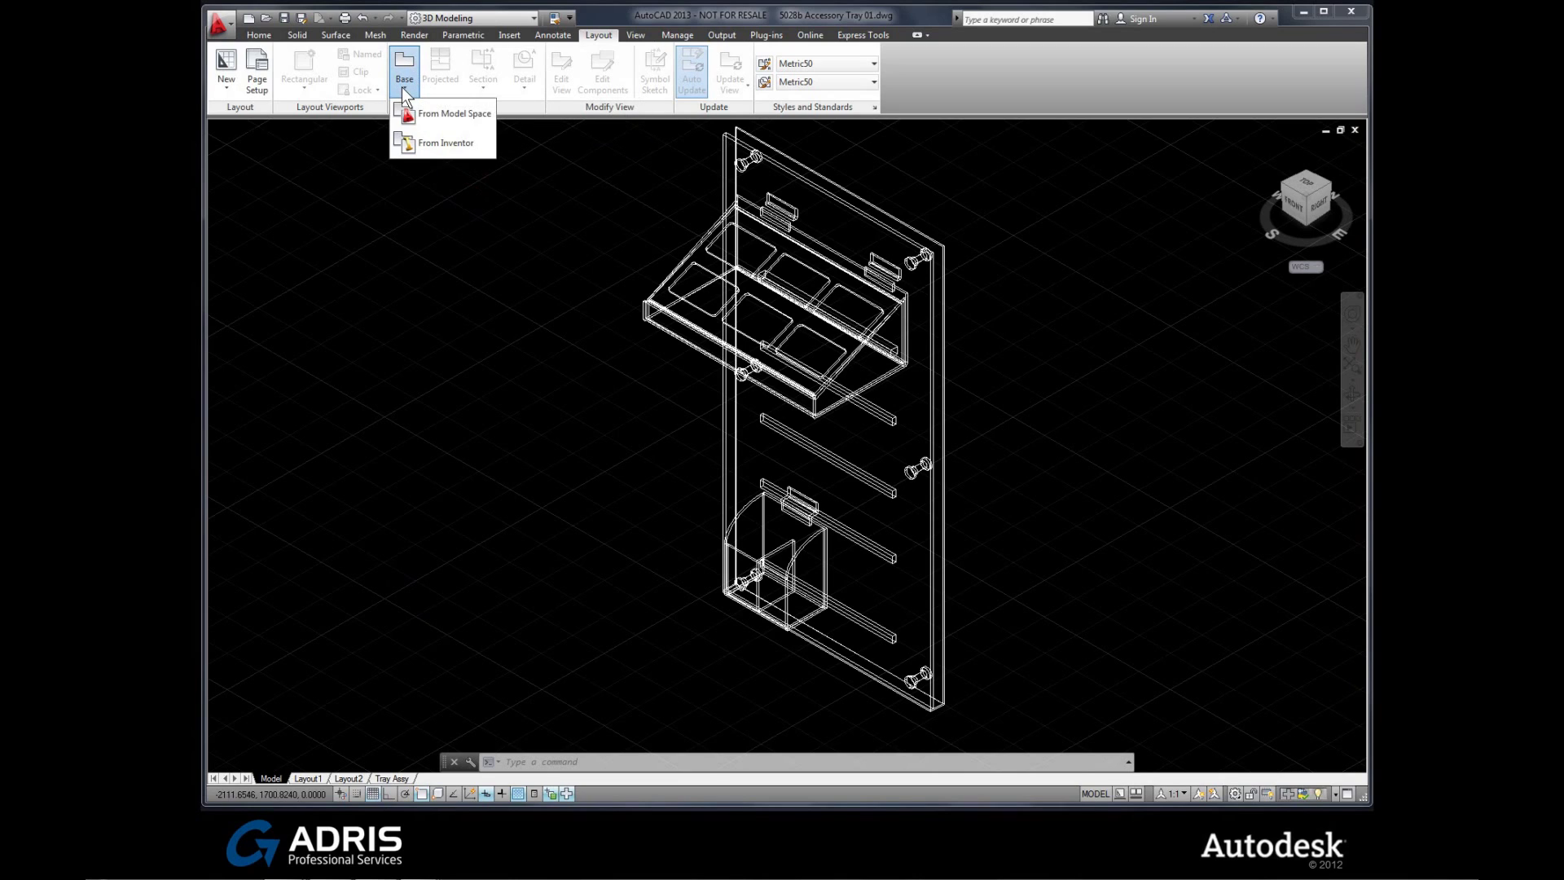
- Choose From Inventor and open Valve Body.ipt from the Parts folder as the view source
left_click(431, 149)
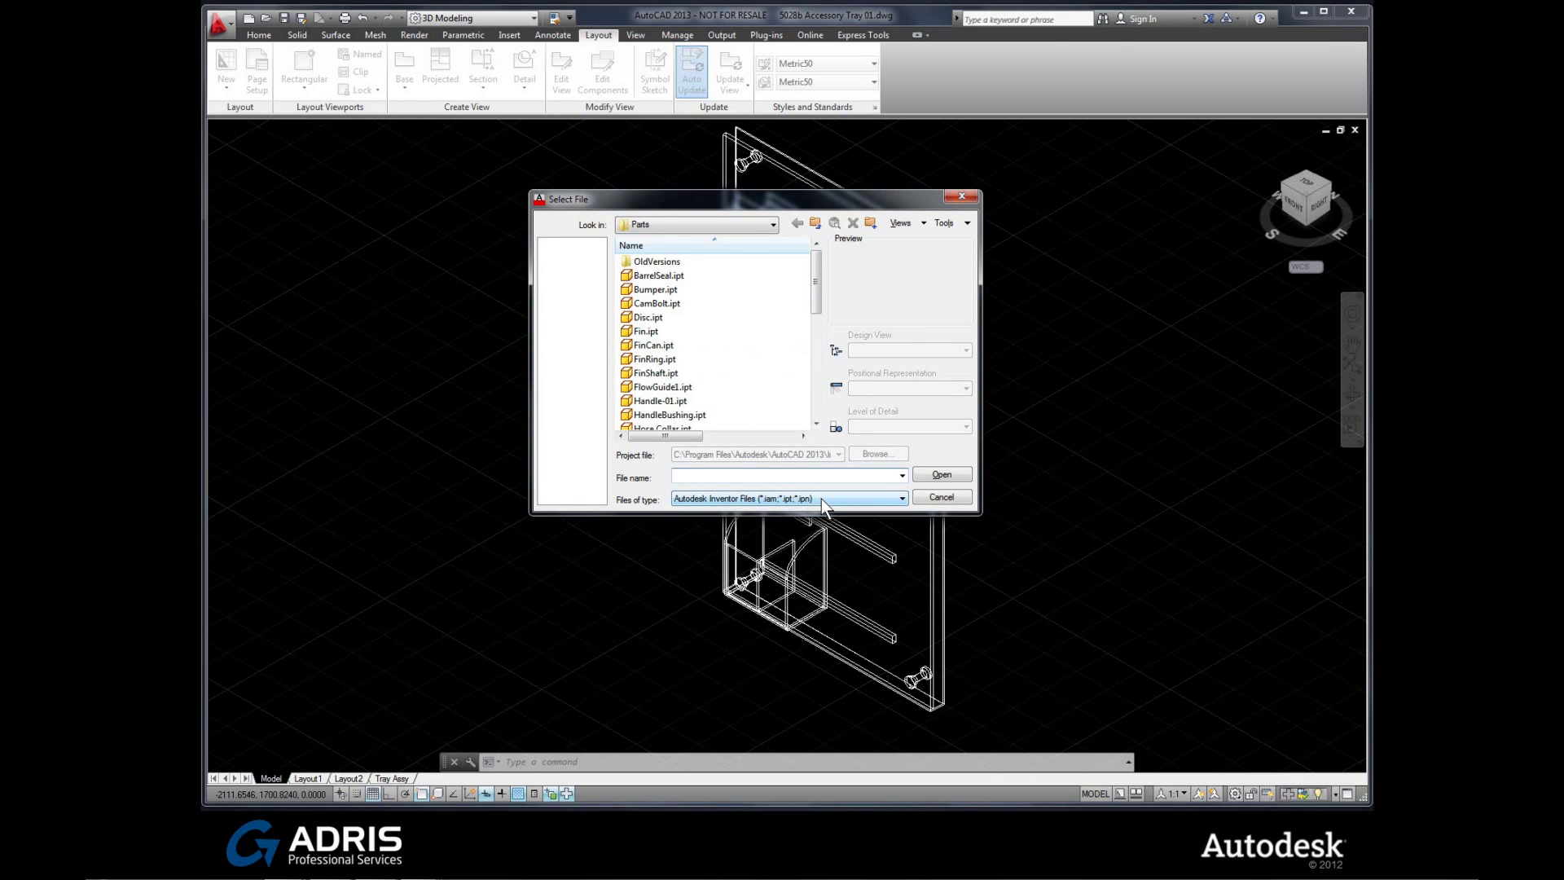
left_click(650, 348)
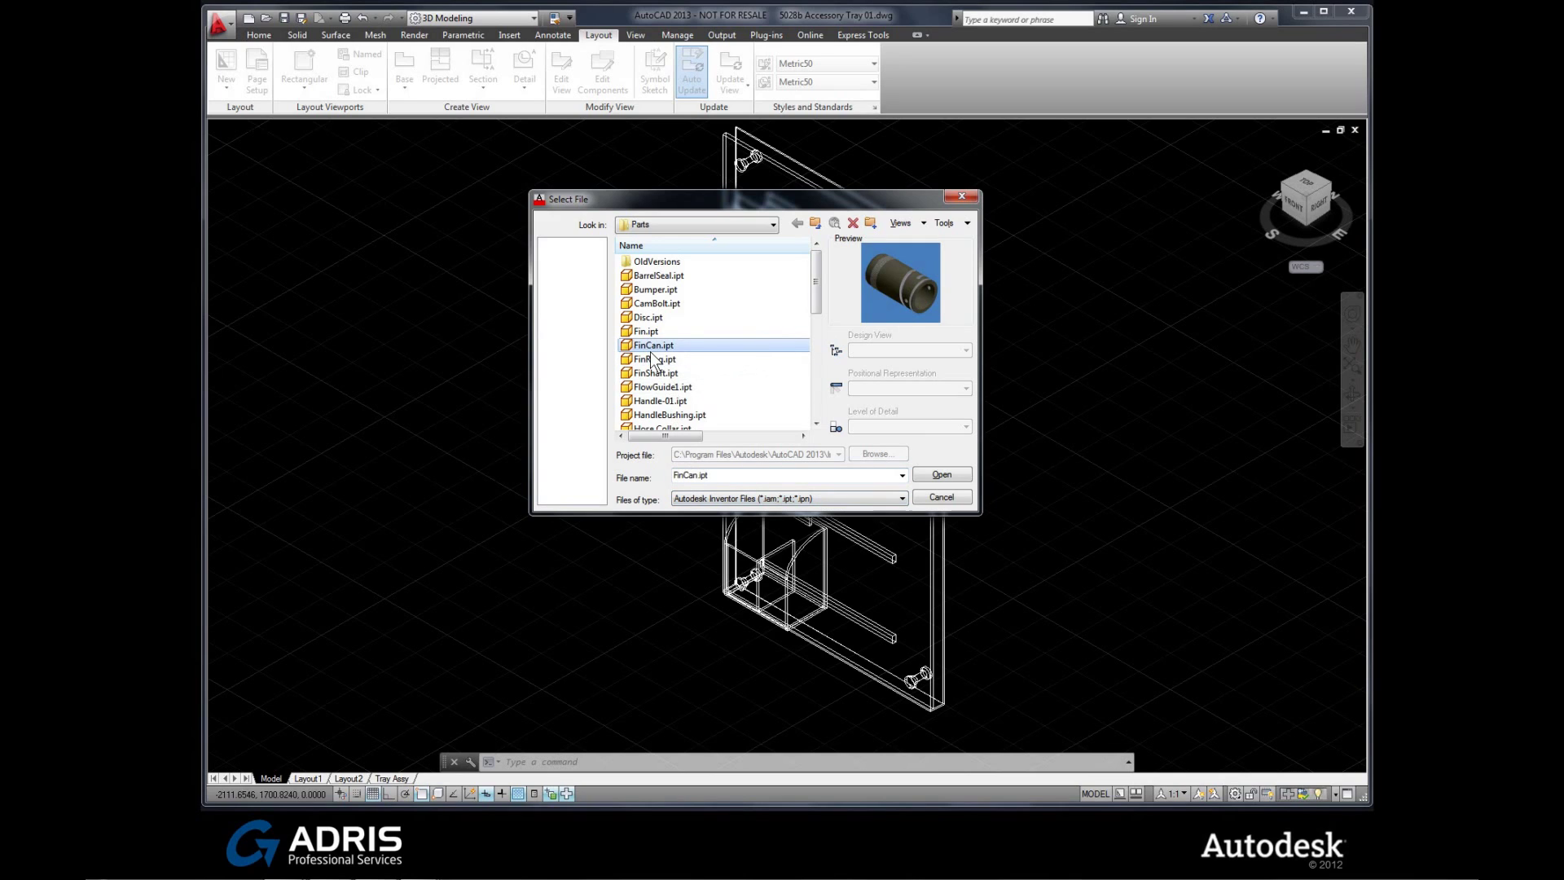
scroll(651, 358, "down", 7)
left_click(652, 360)
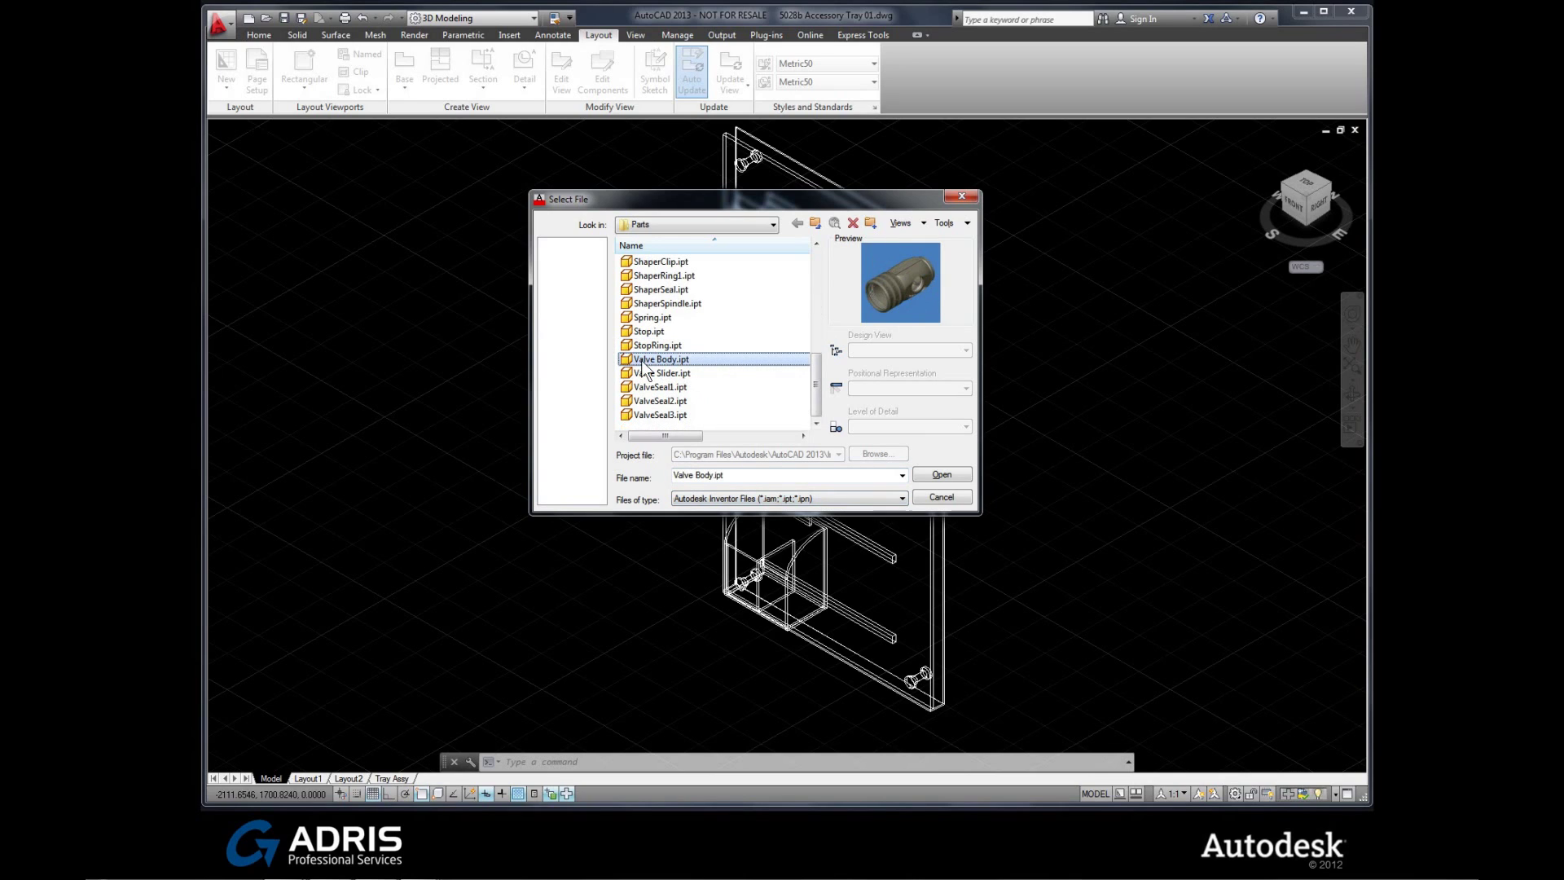
left_click(949, 476)
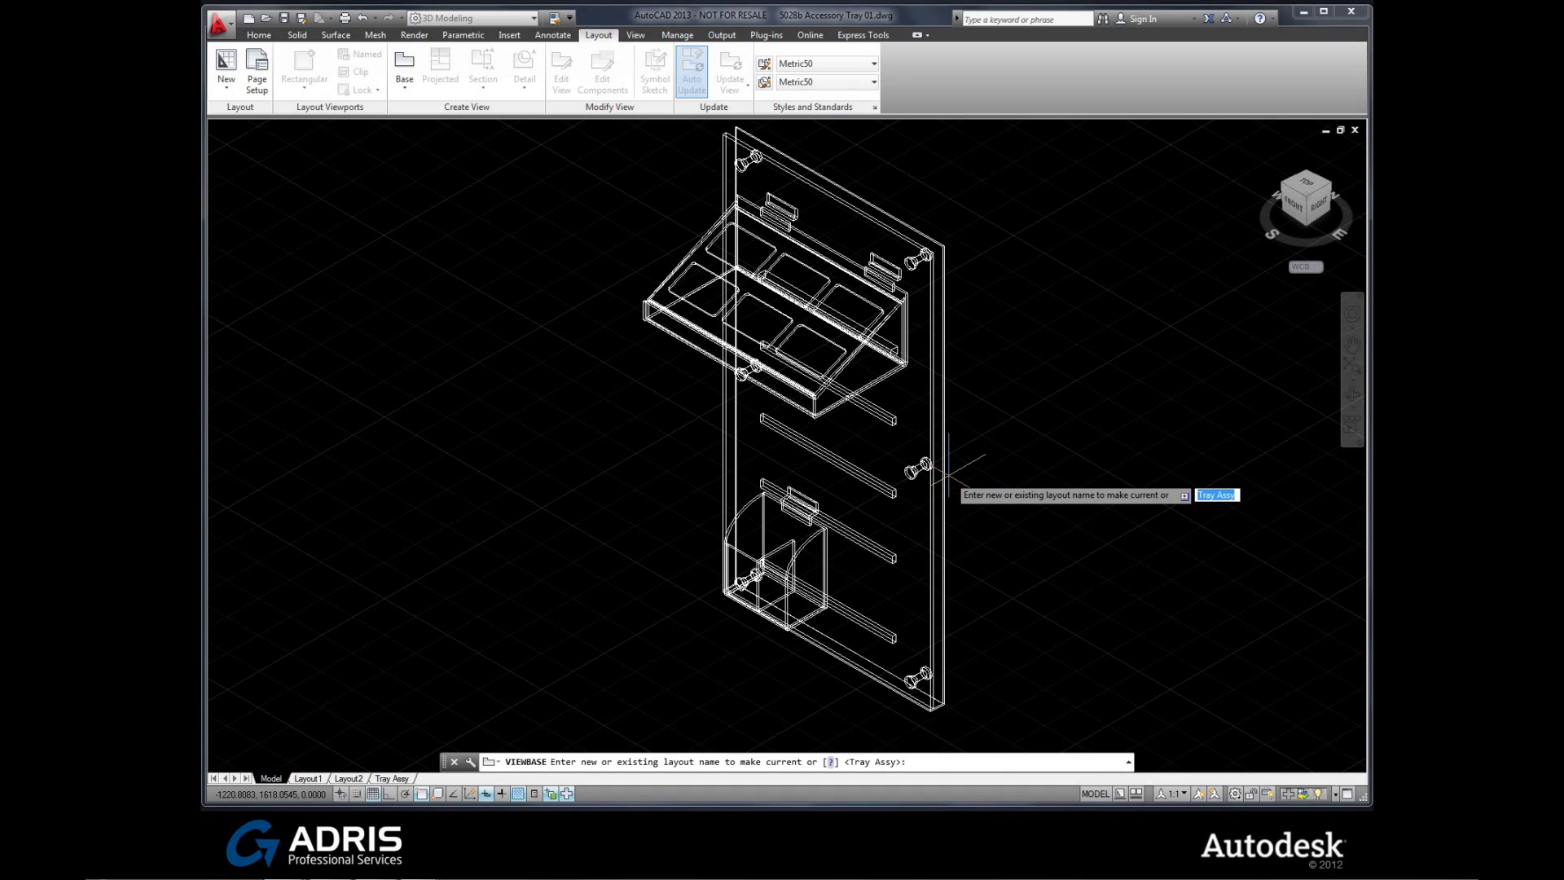
- Create a new layout named 'Valve Body' for the base view
type("Valve Body")
key("Return")
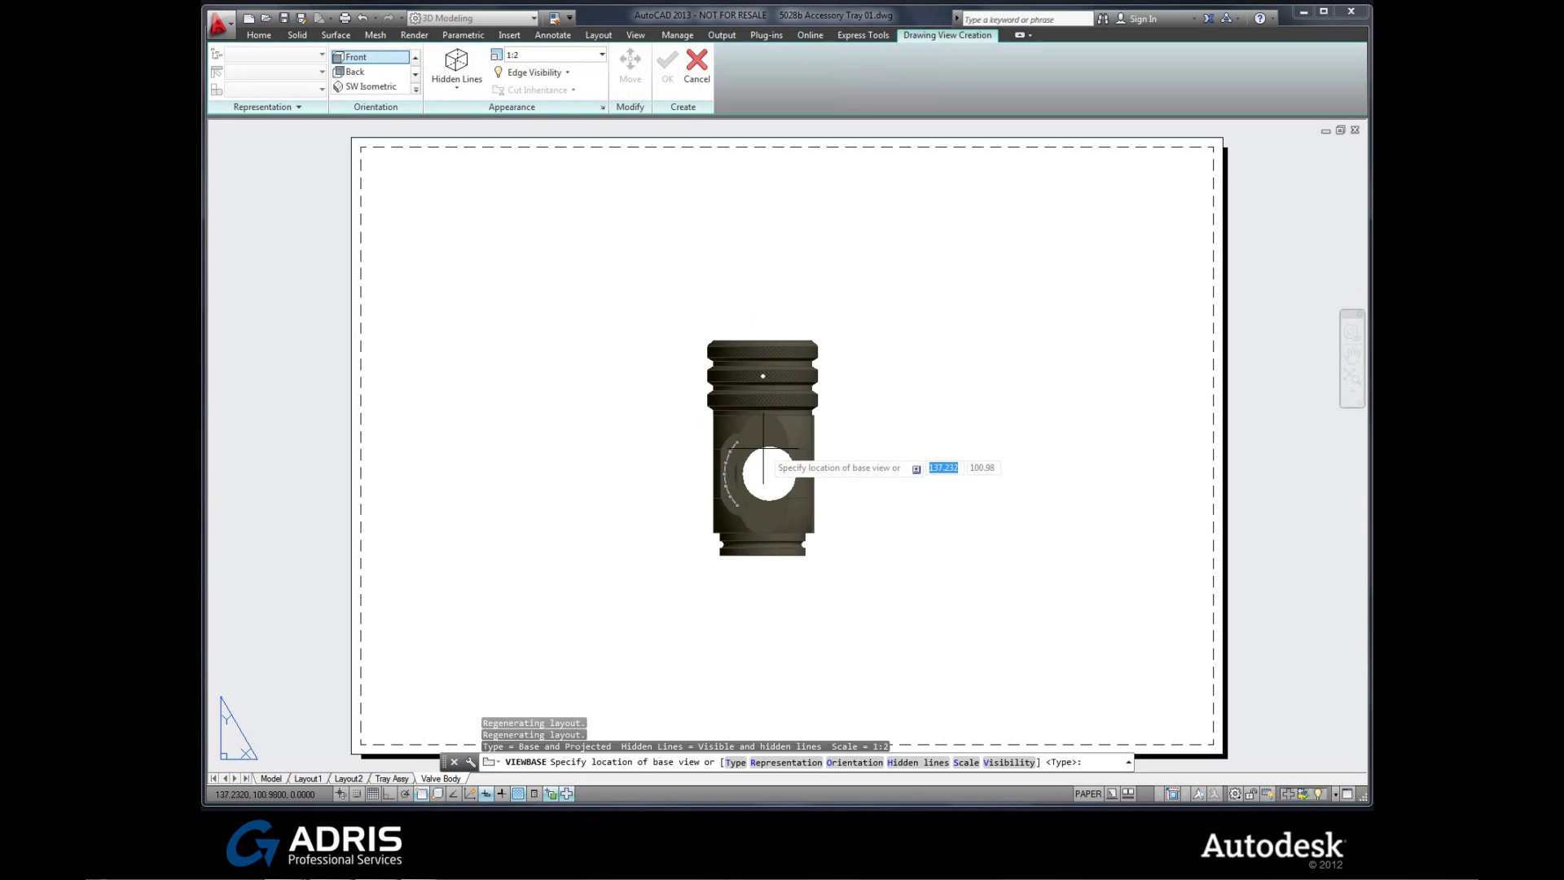
- Place the base view at sheet centre, with top, right side and lower-left isometric projections
left_click(764, 449)
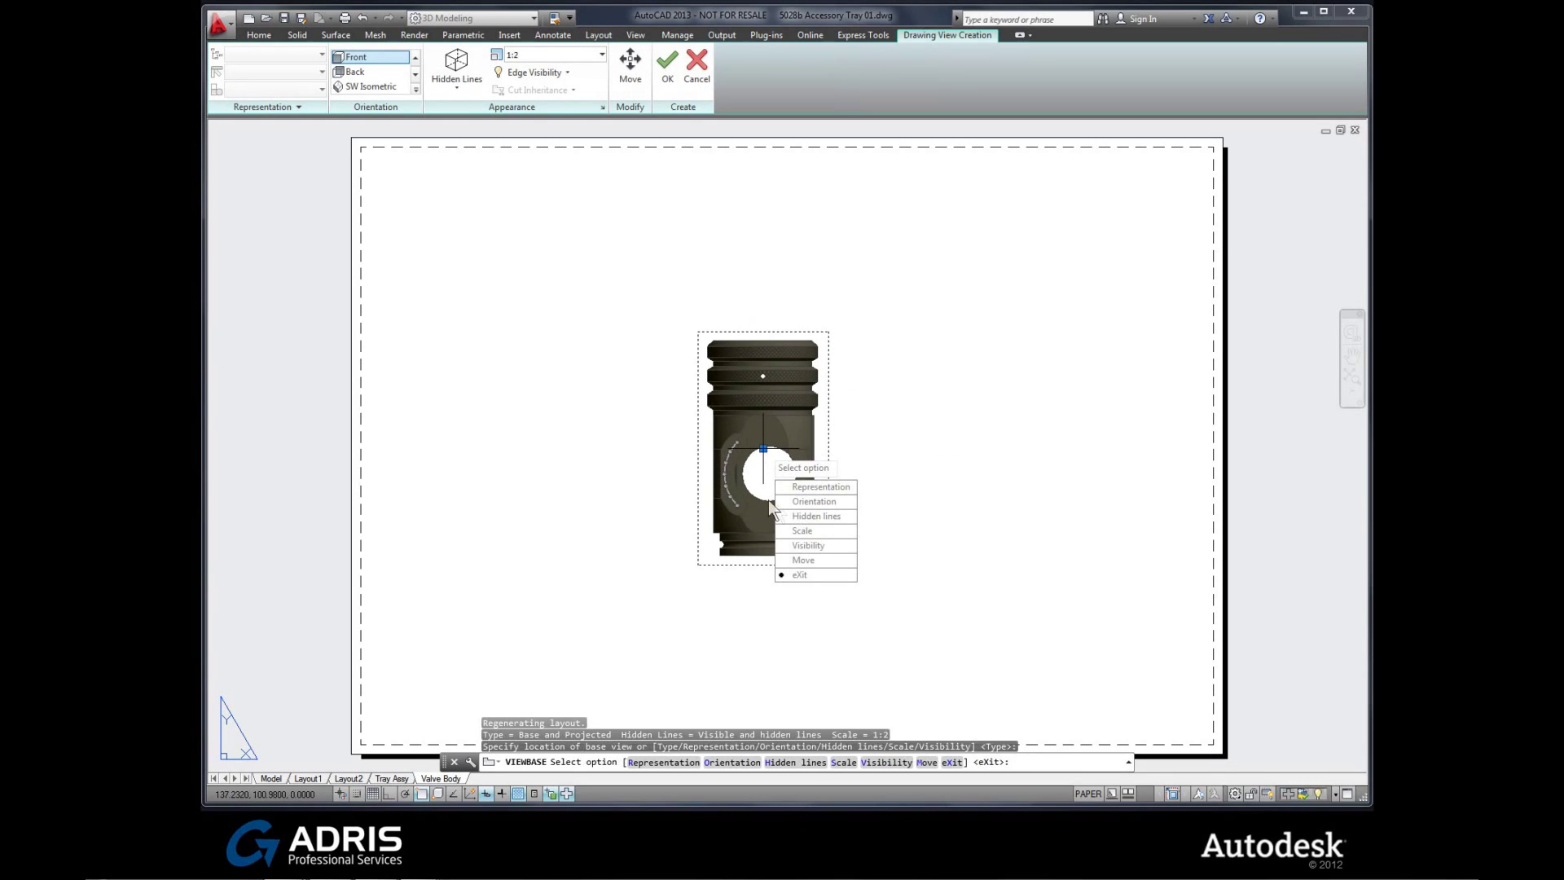
key("Return")
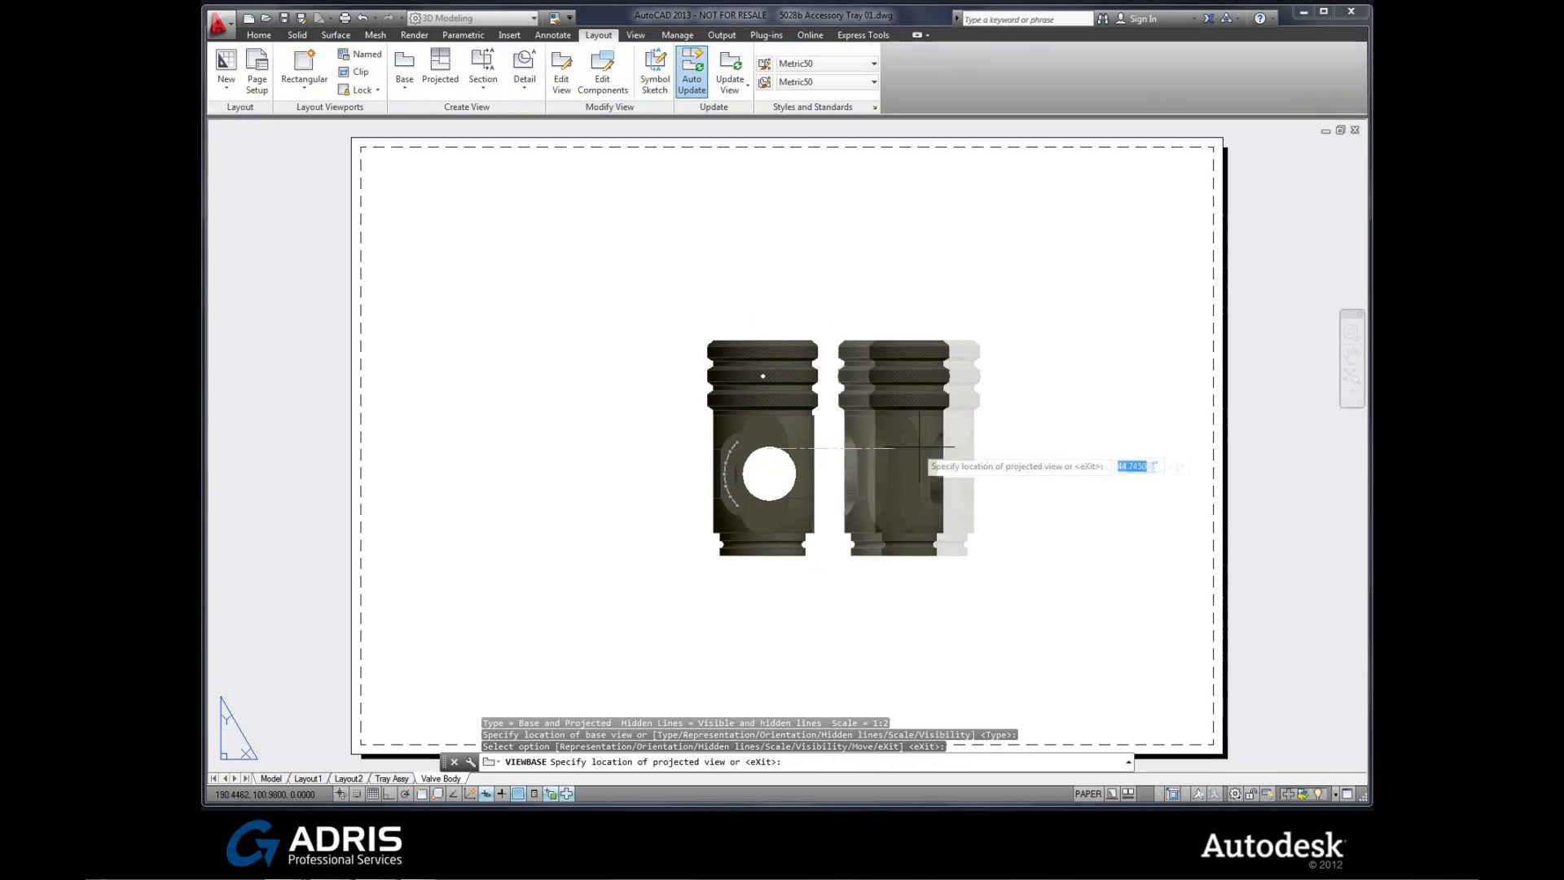
left_click(765, 230)
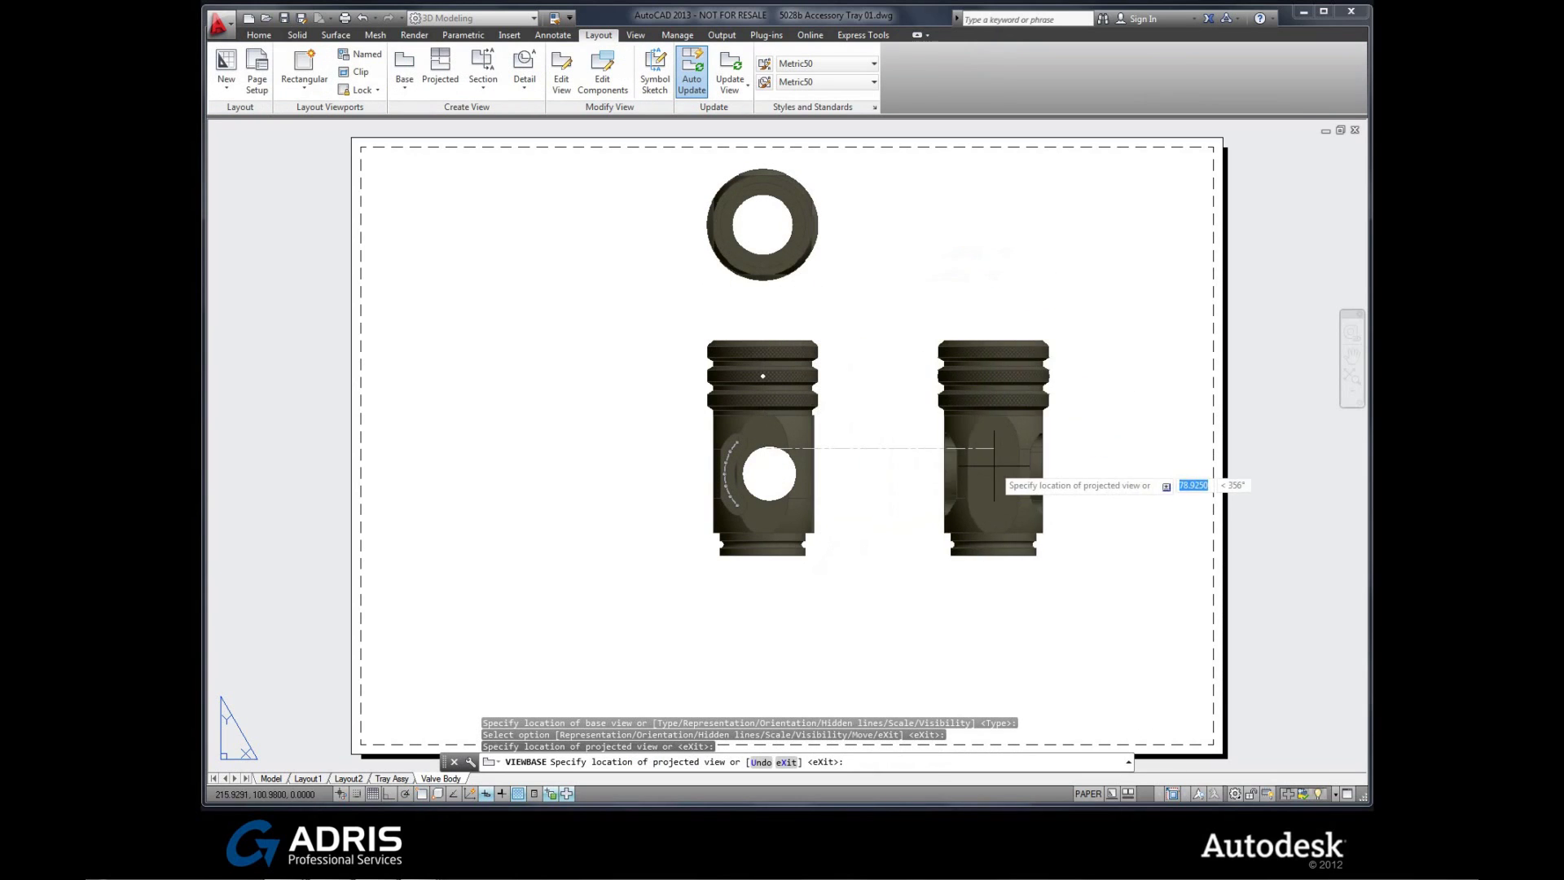
left_click(949, 452)
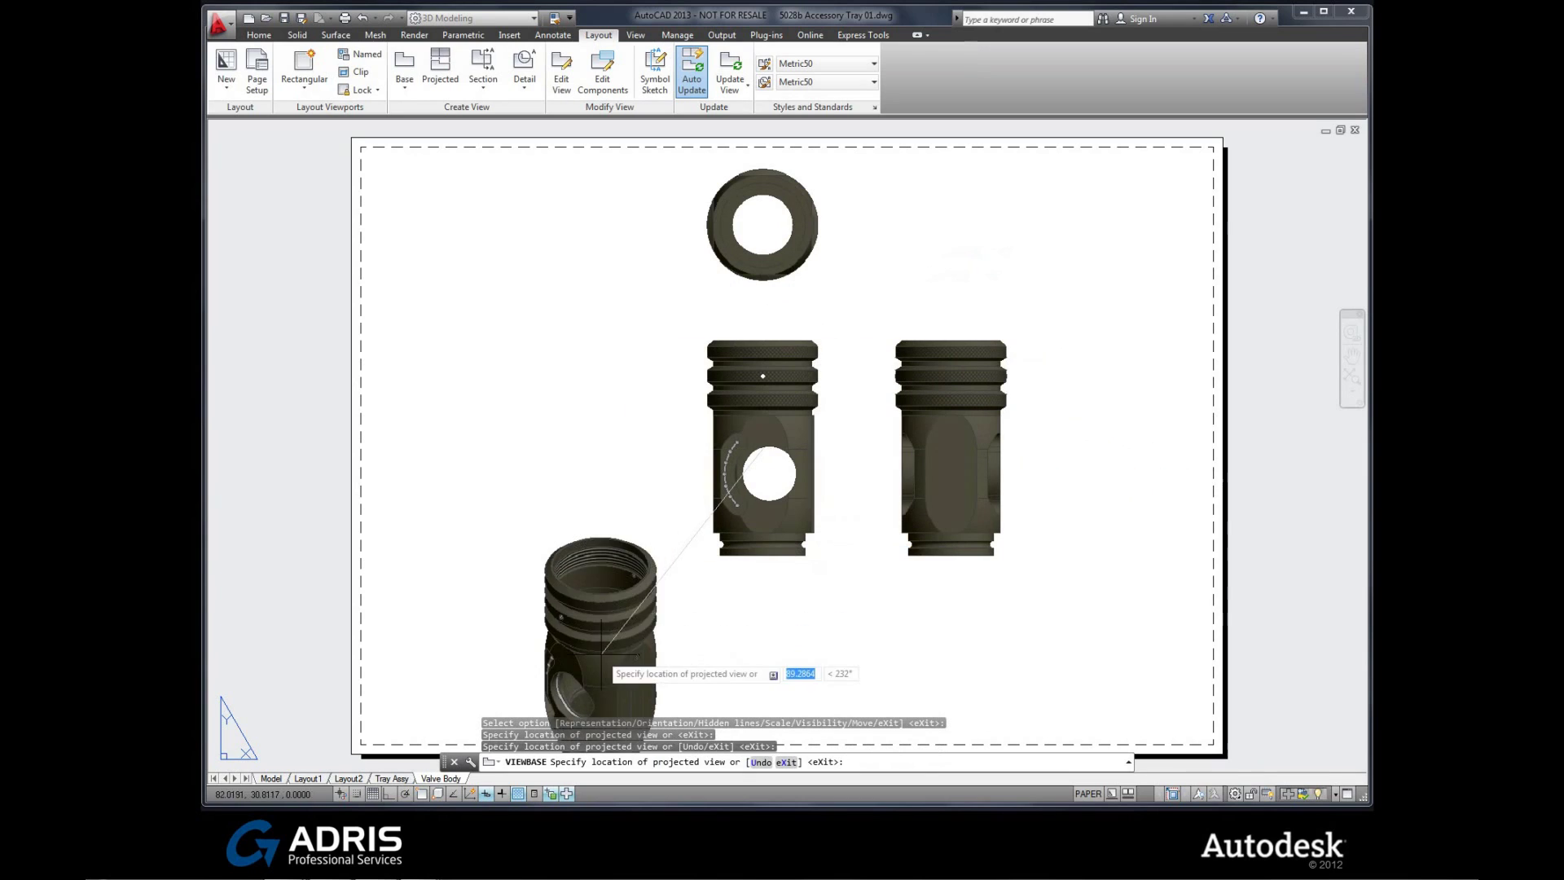
left_click(604, 604)
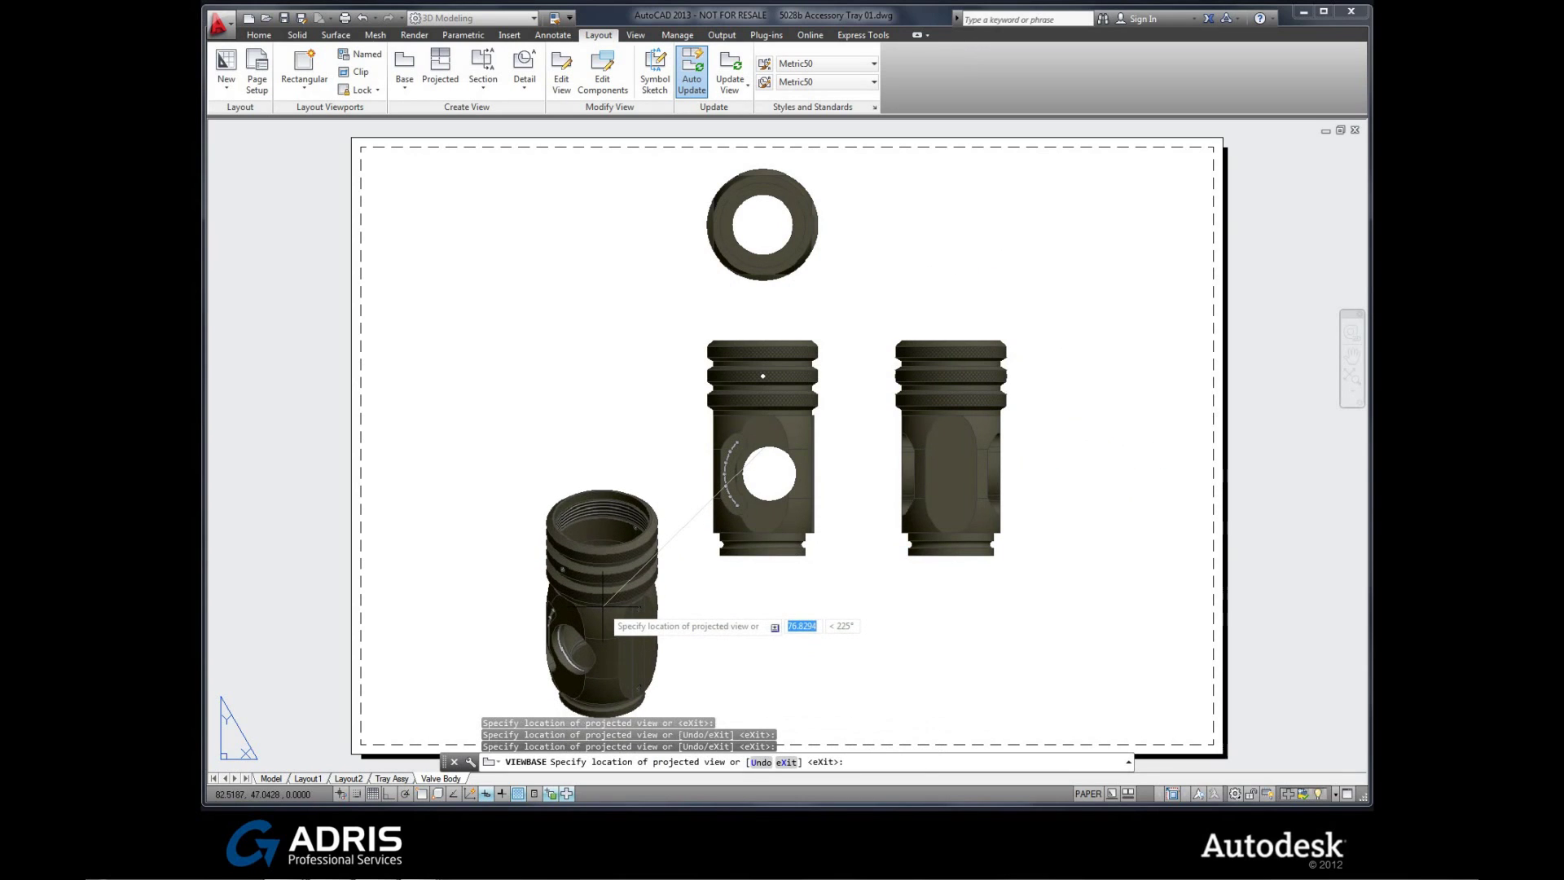
key("Return")
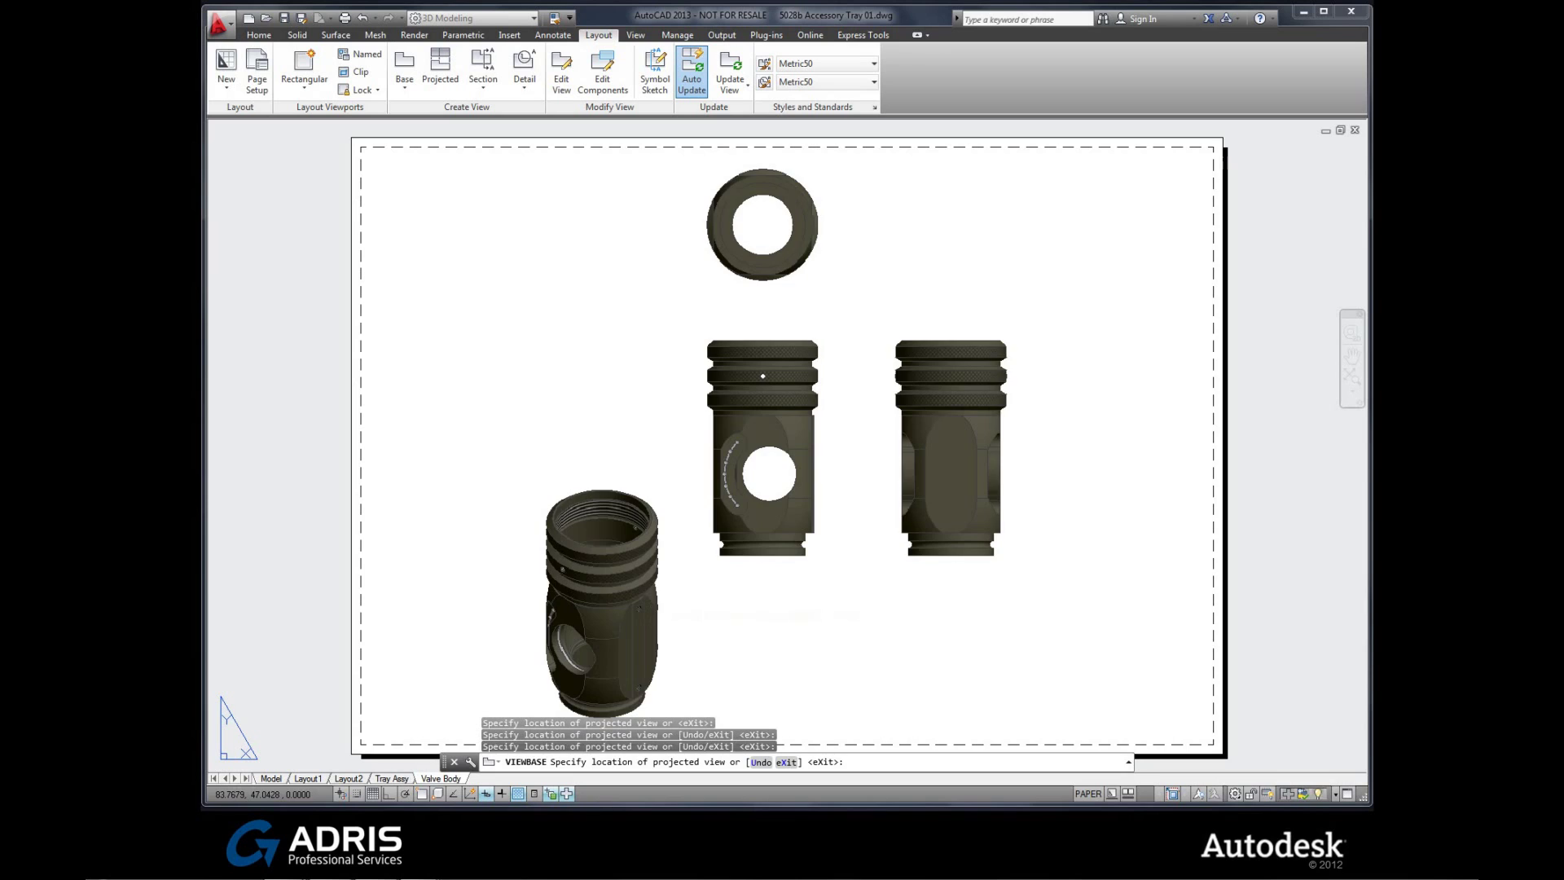
- Move the isometric view to the sheet's upper right, then select the front view
left_click(623, 603)
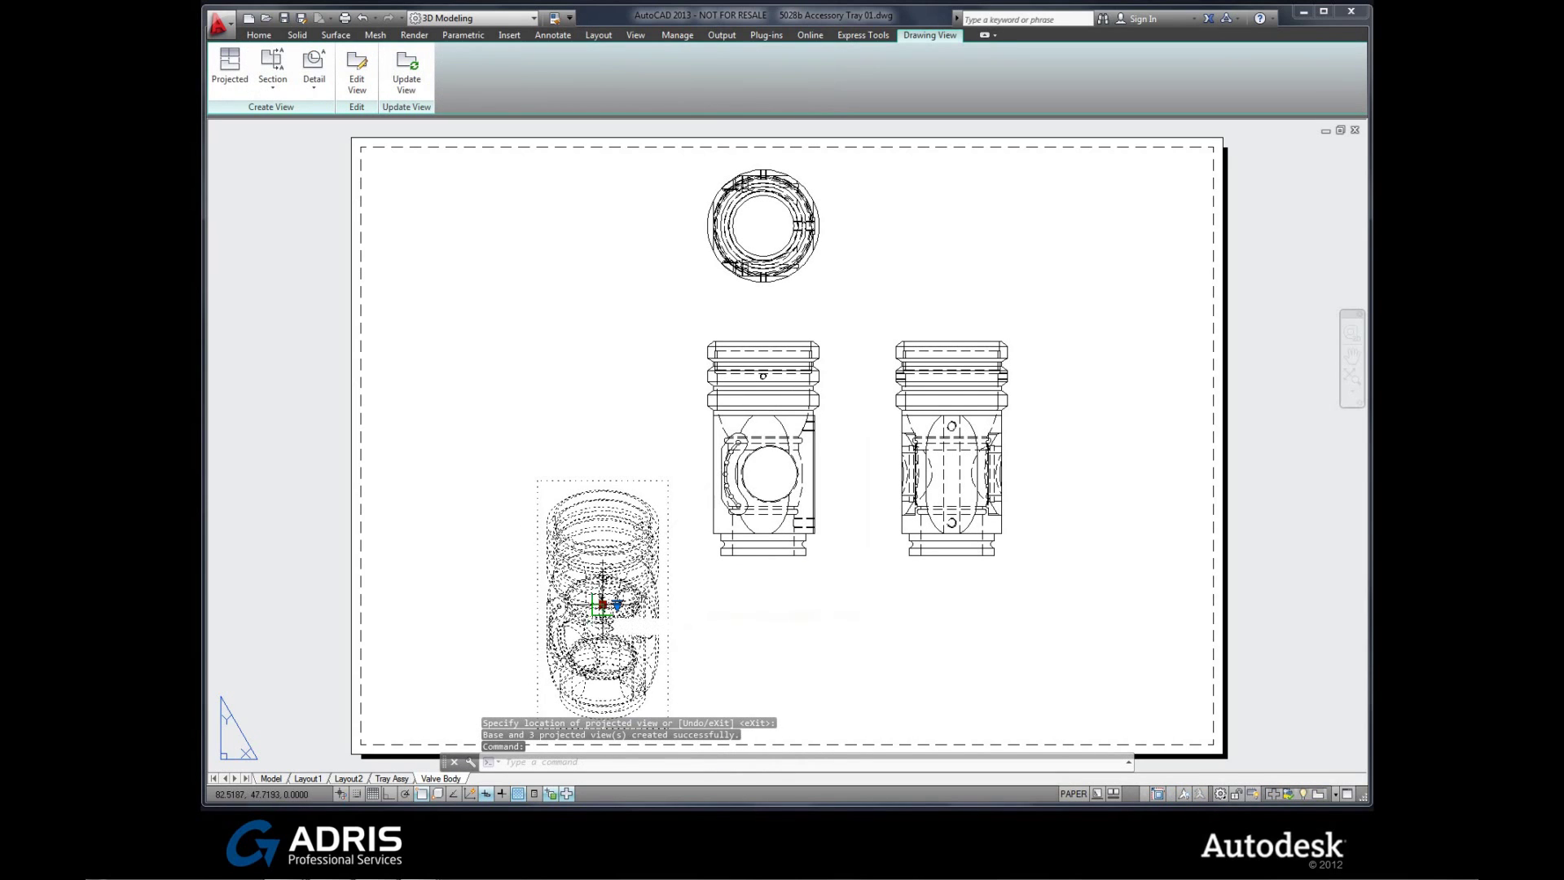
left_click(603, 604)
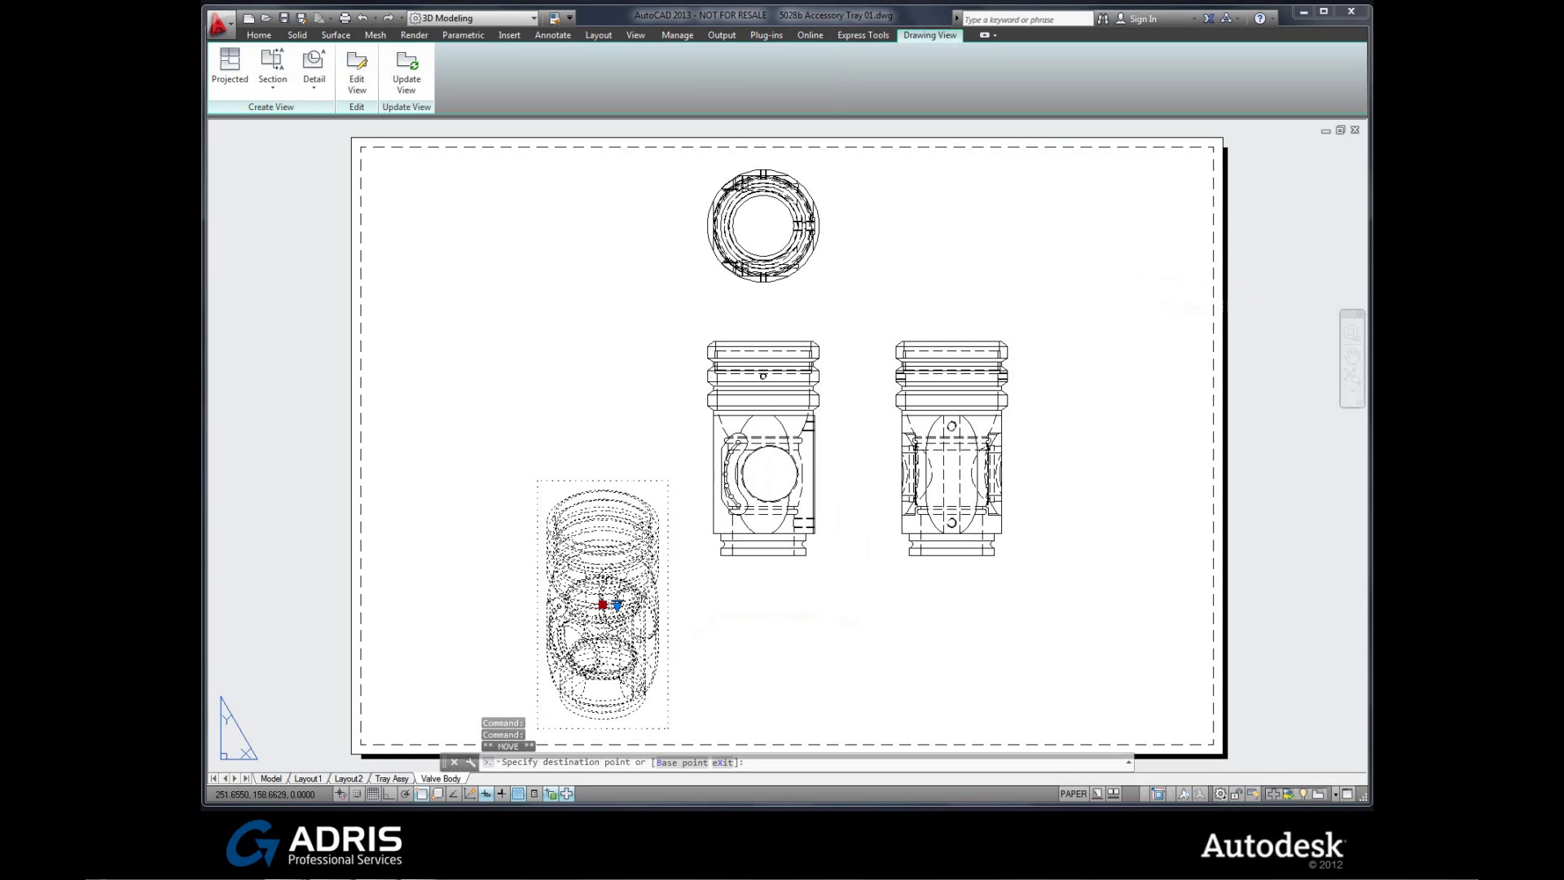
left_click(1103, 278)
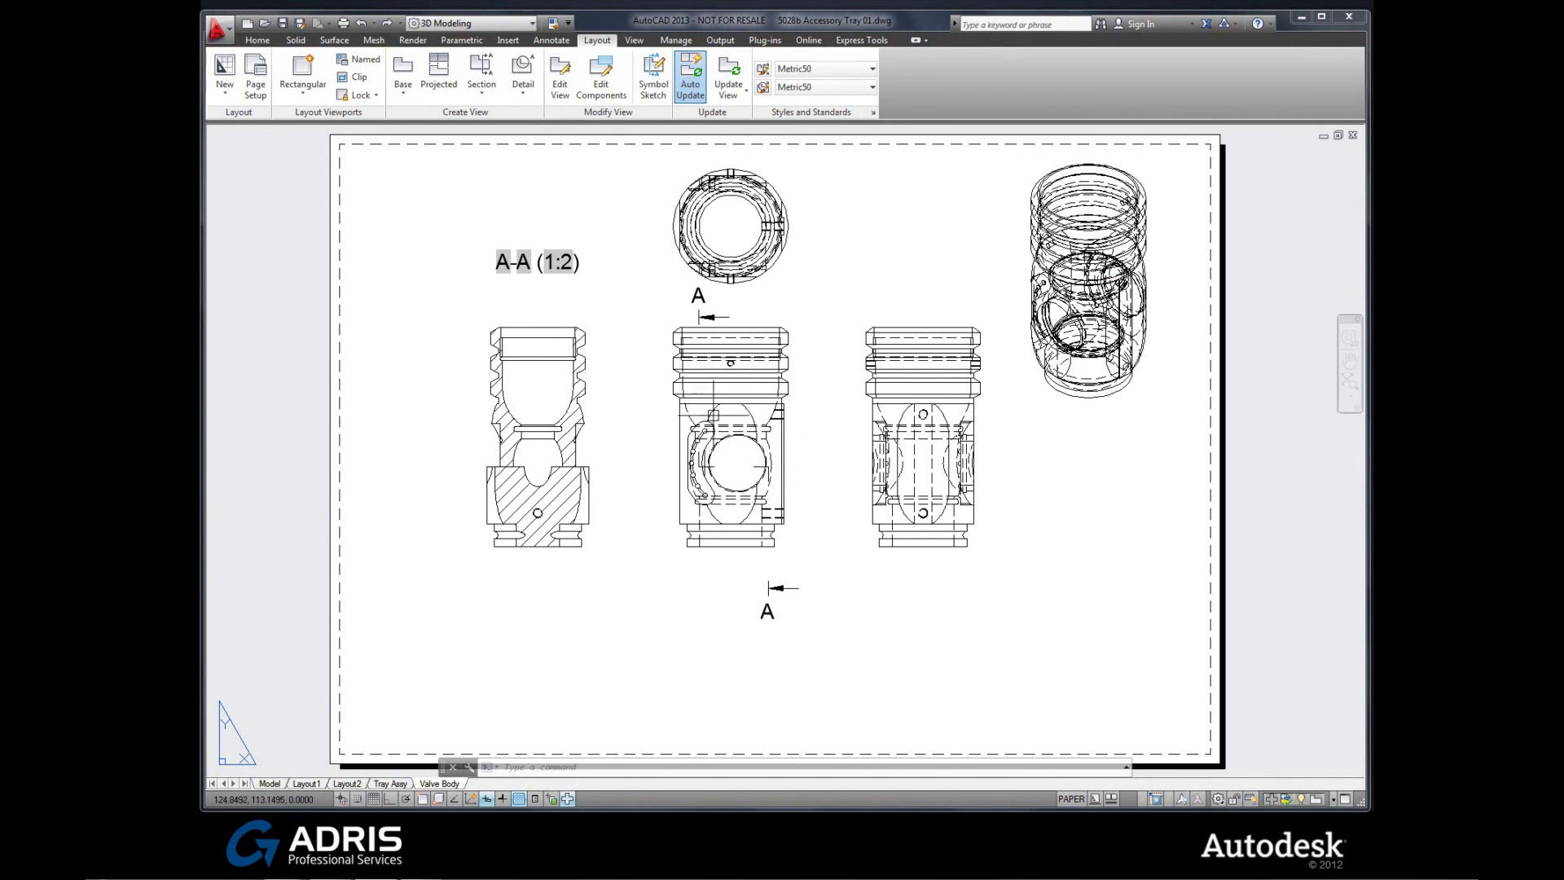
left_click(738, 436)
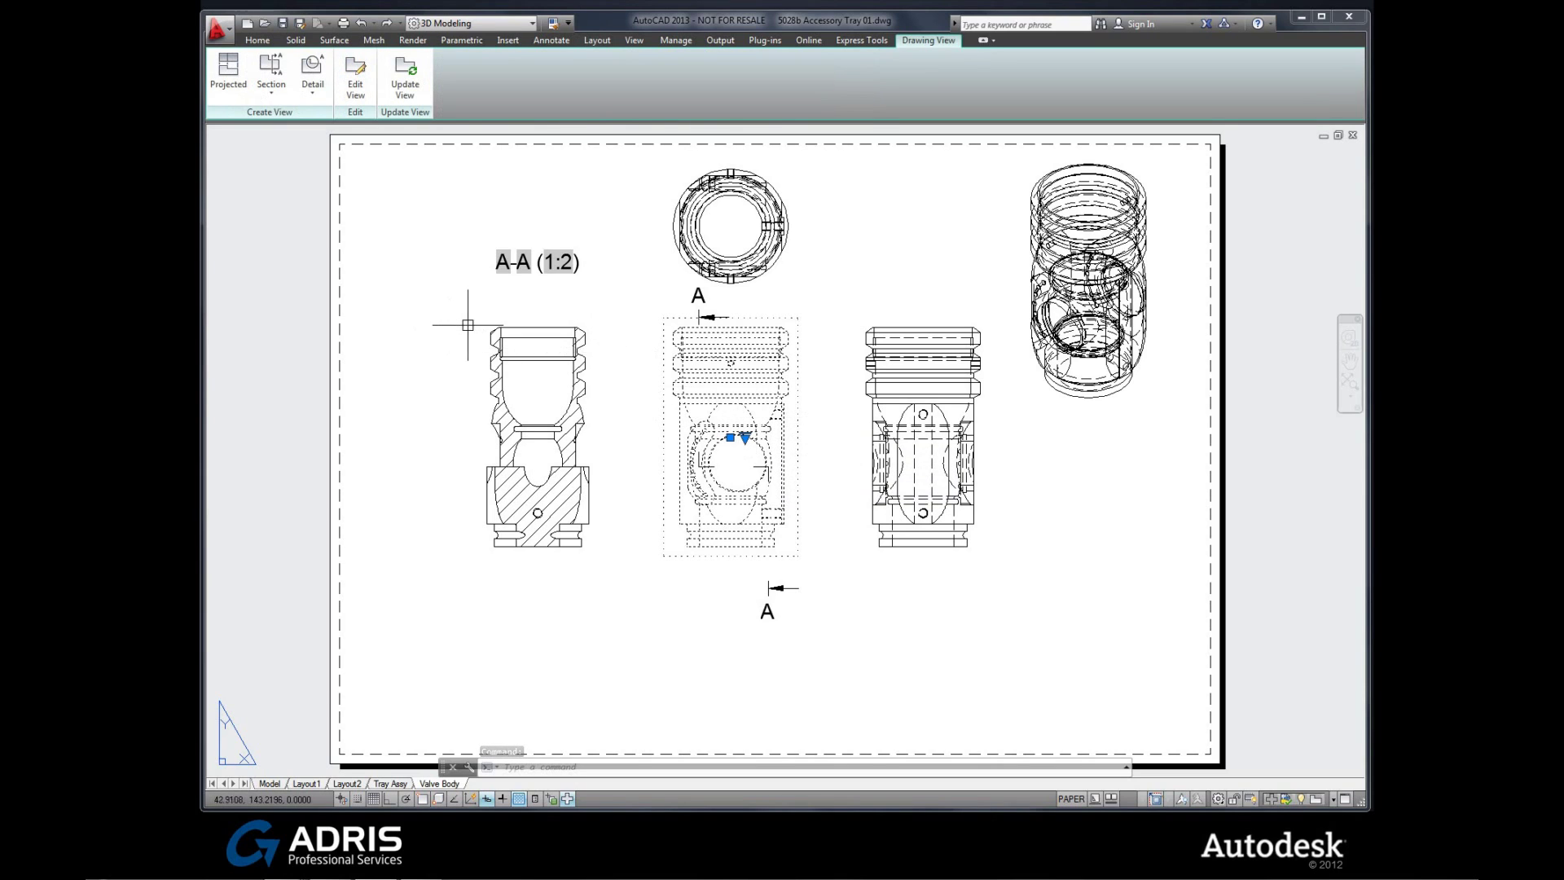
left_click(304, 93)
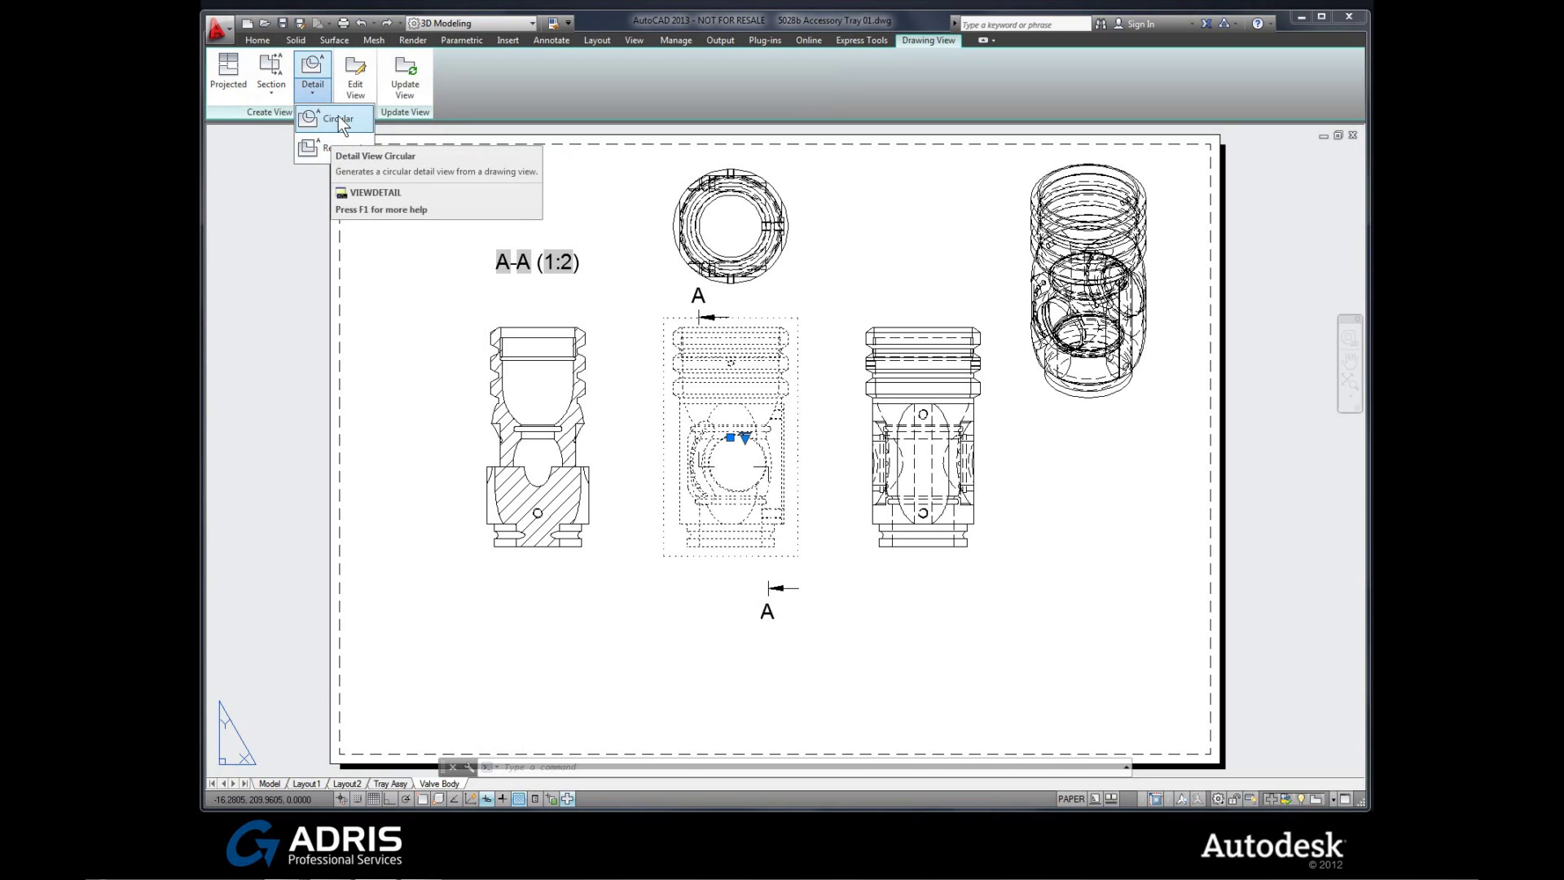
- Create circular detail view B at 1:1 from the front view, placed at lower right
left_click(339, 121)
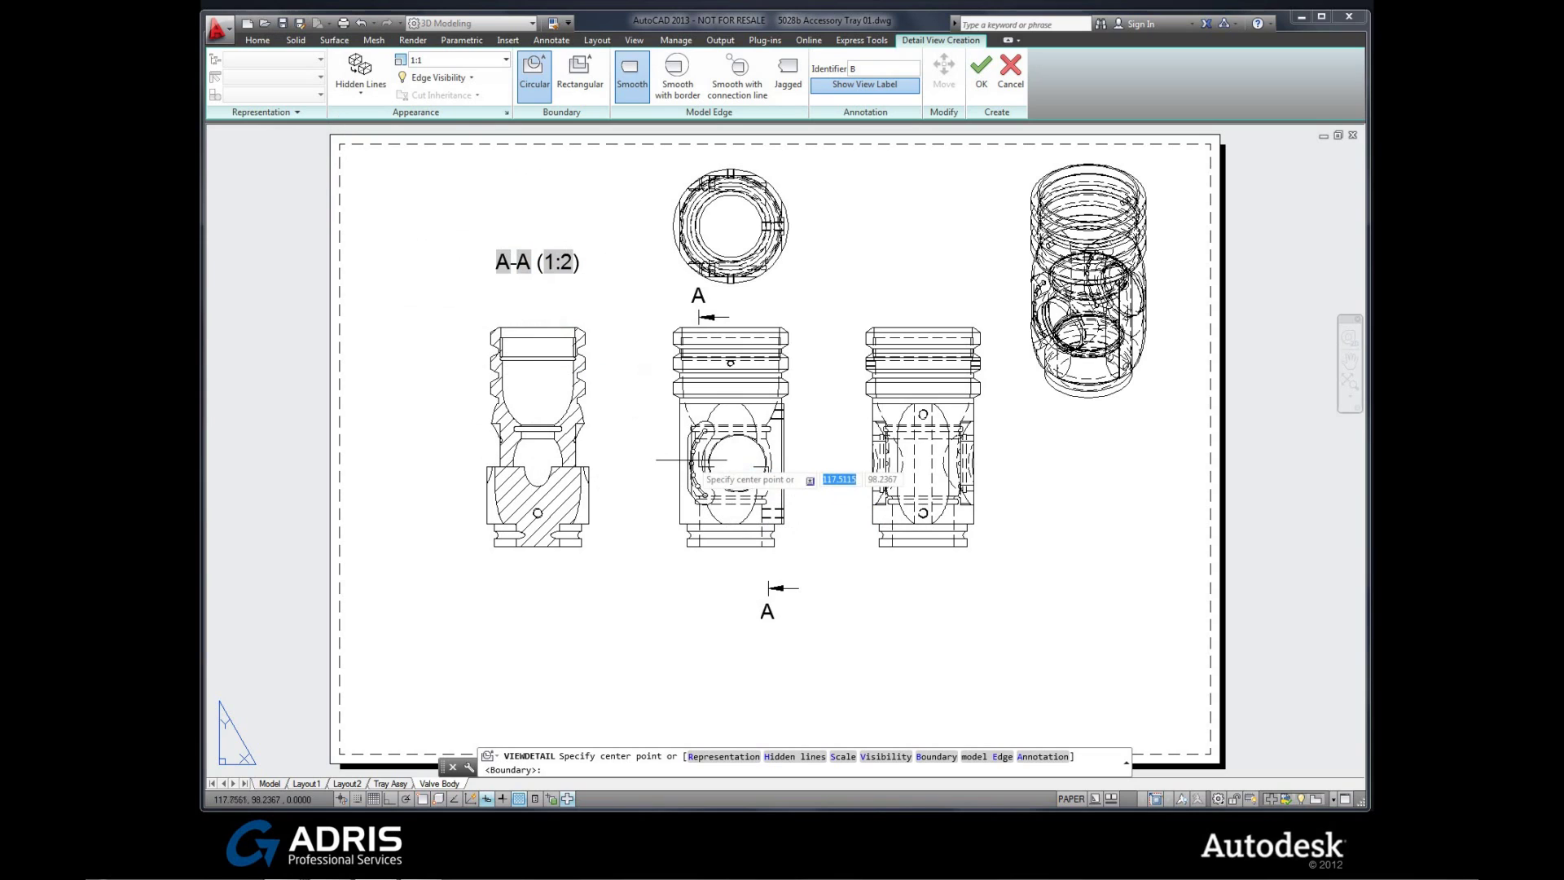
left_click(699, 472)
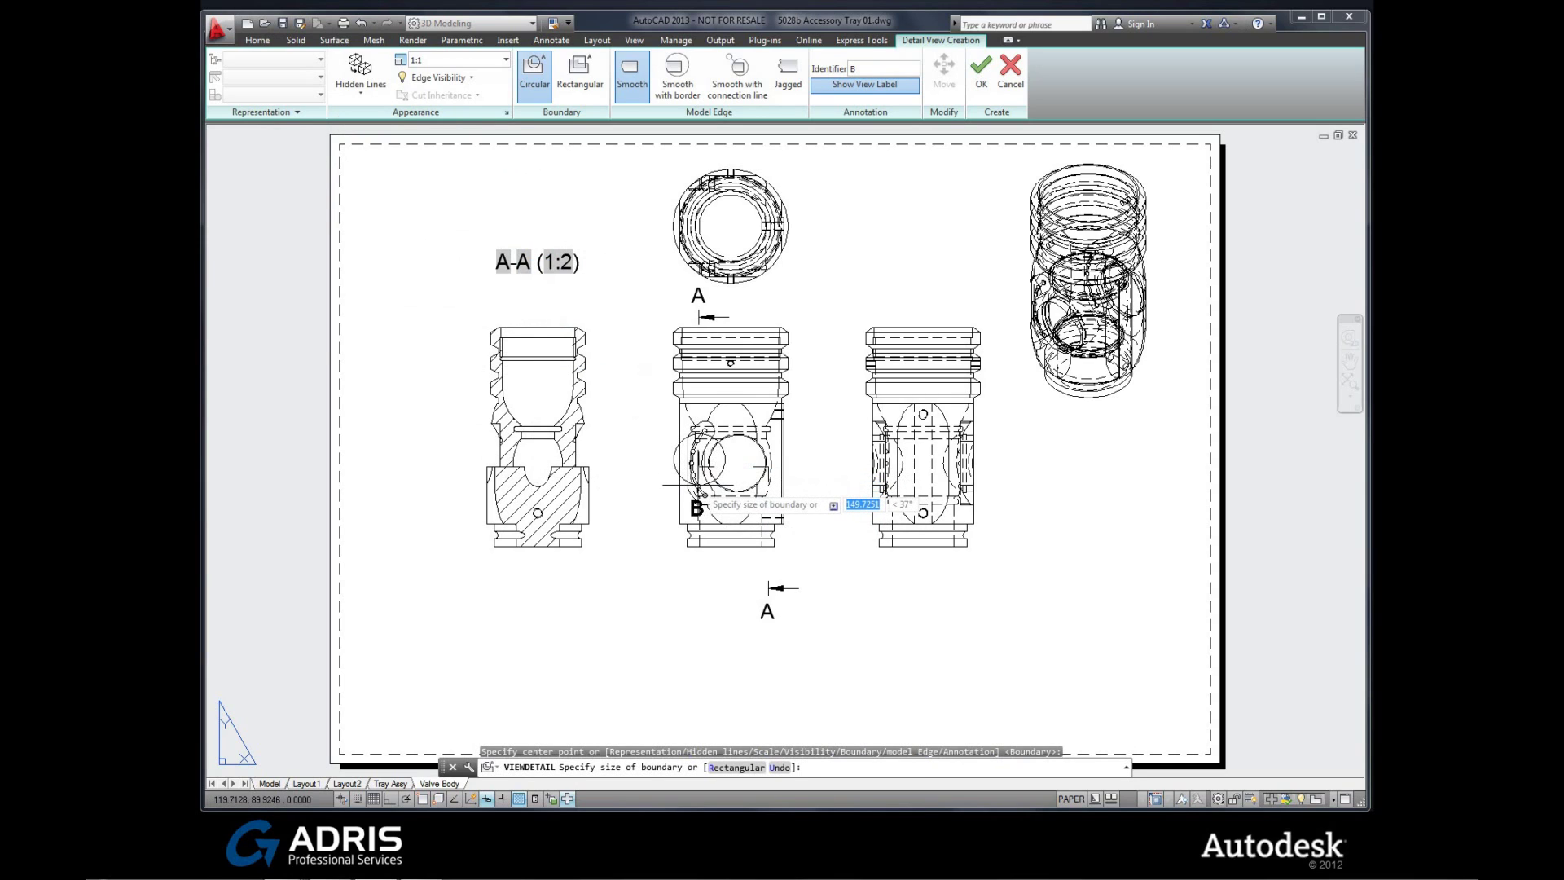
left_click(699, 488)
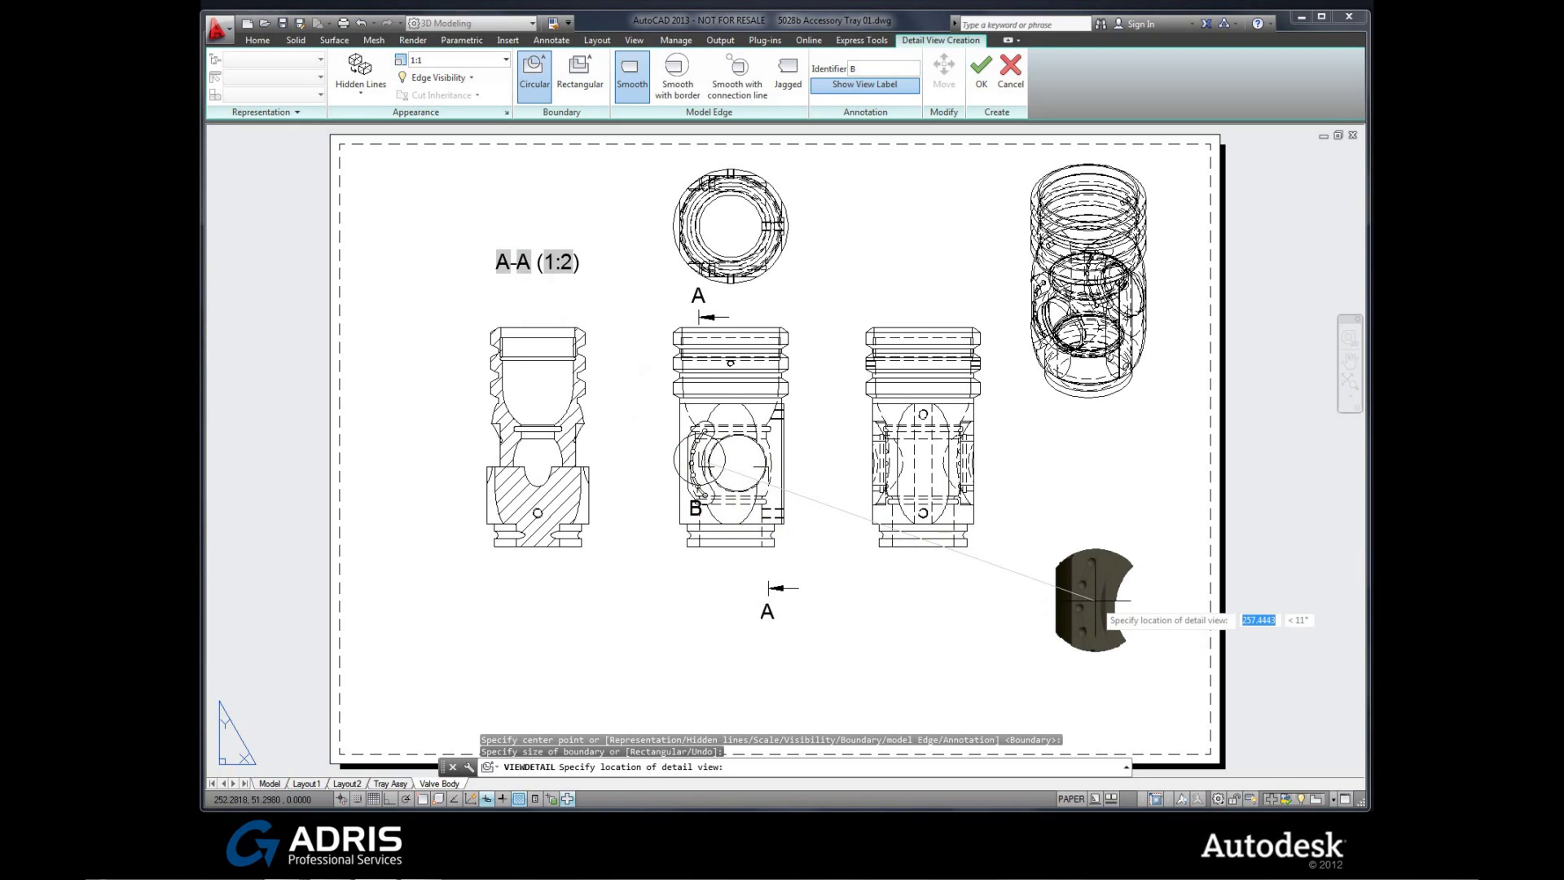
left_click(1096, 600)
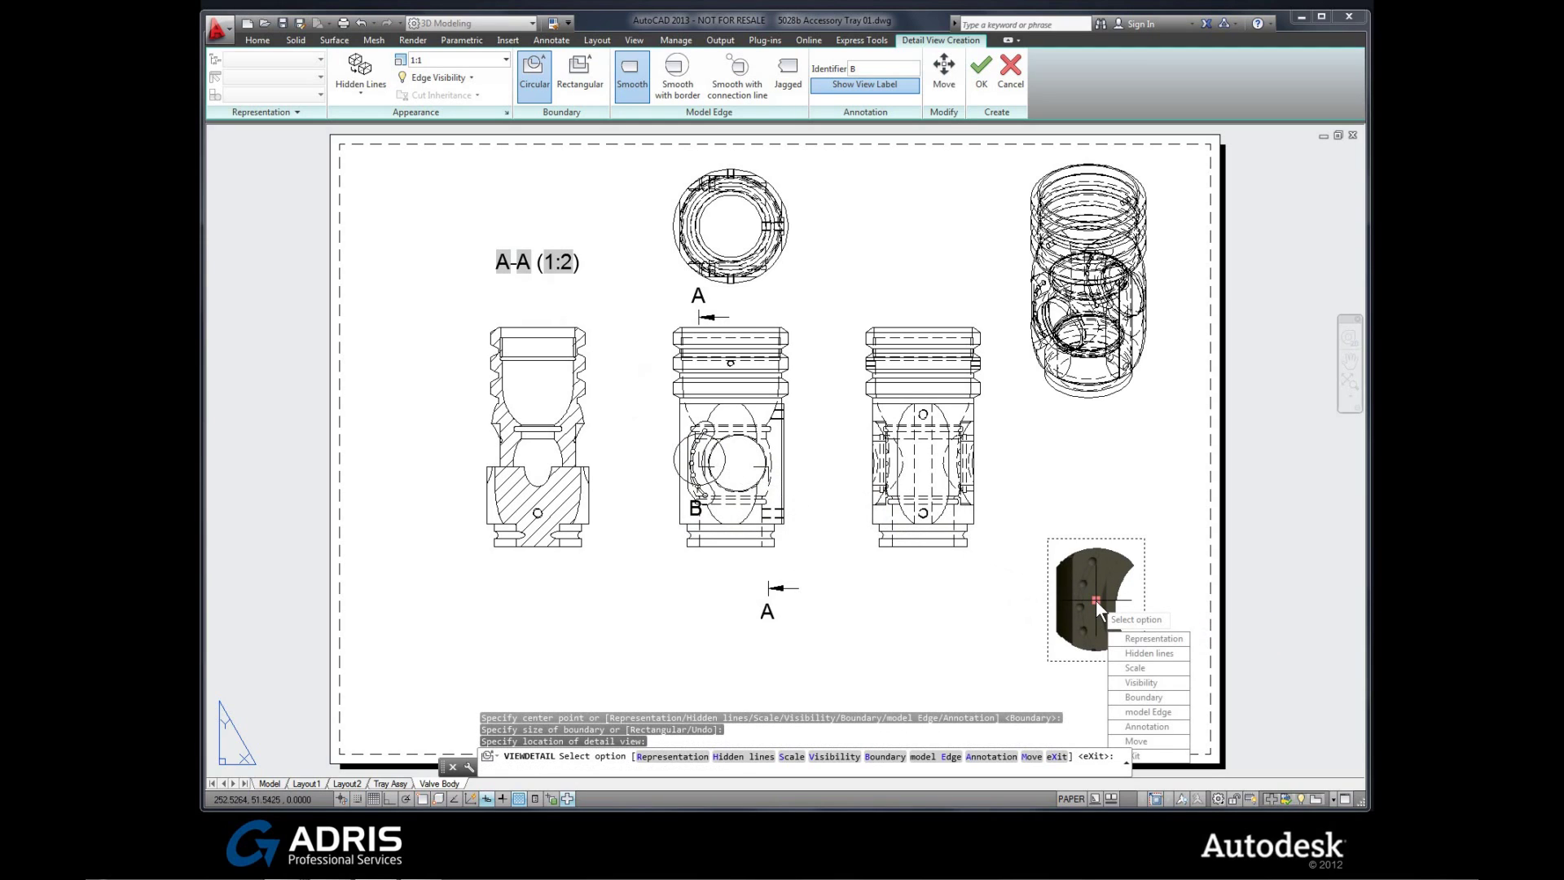
left_click(1157, 755)
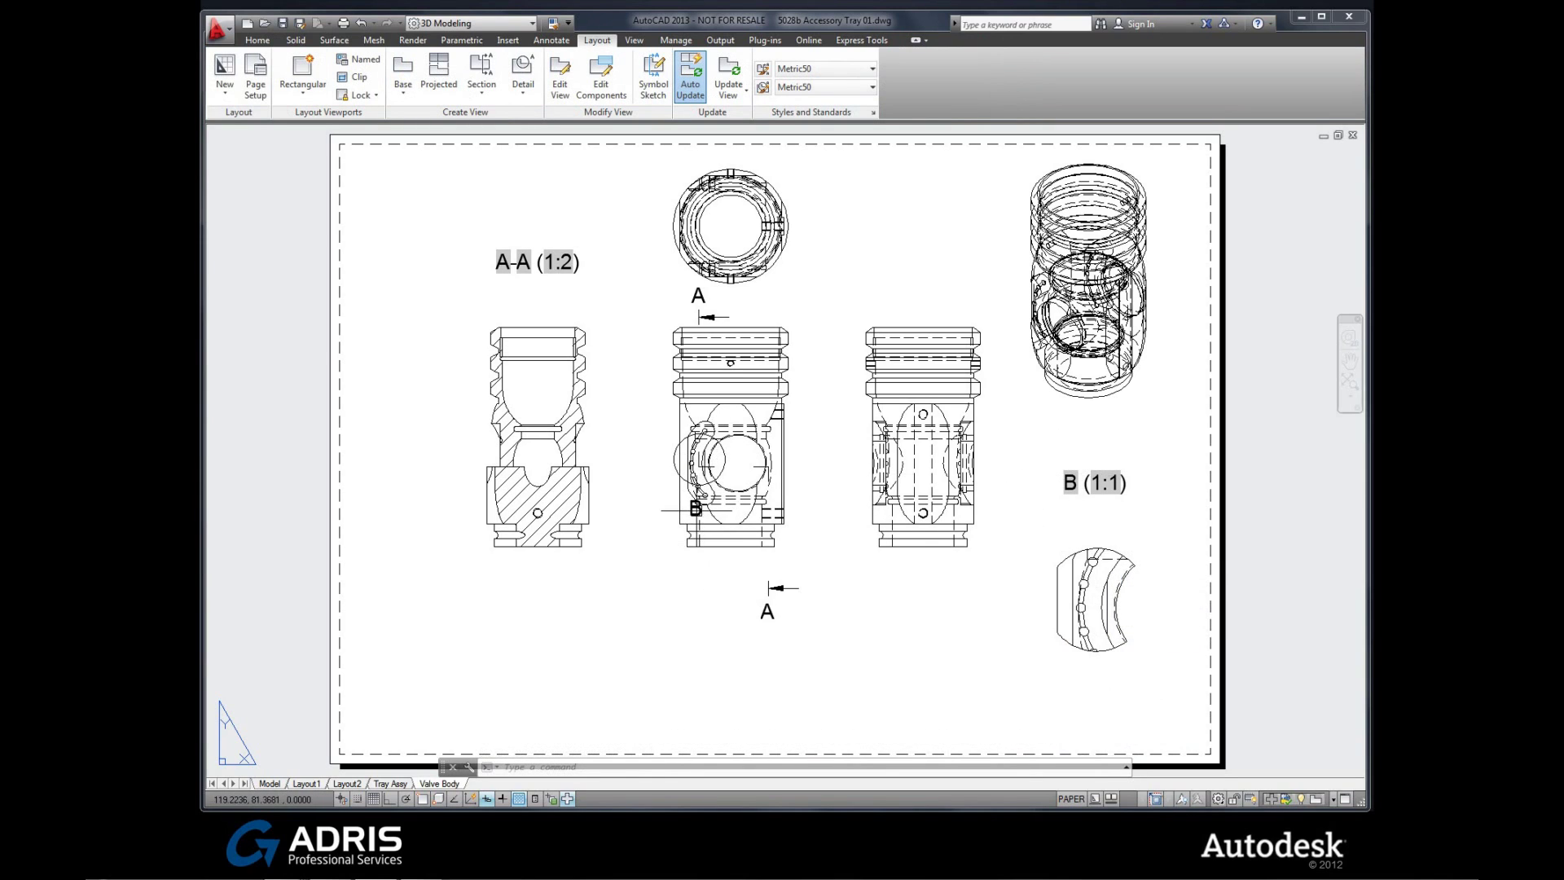
- Move the detail label B below-left of the front view, joined by a leader line
left_click(699, 525)
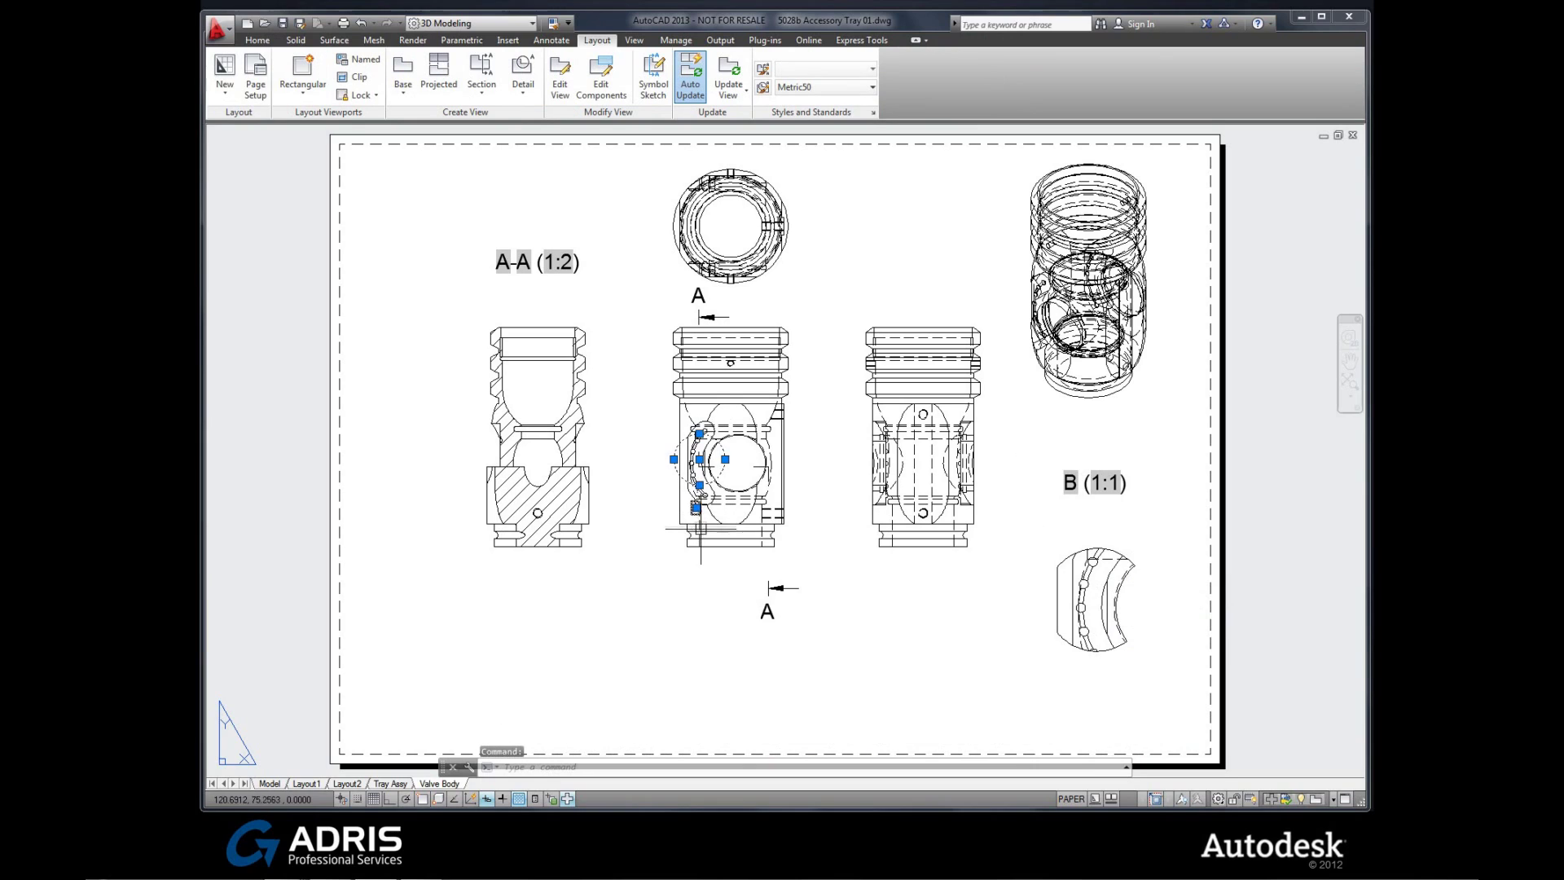
left_click(695, 507)
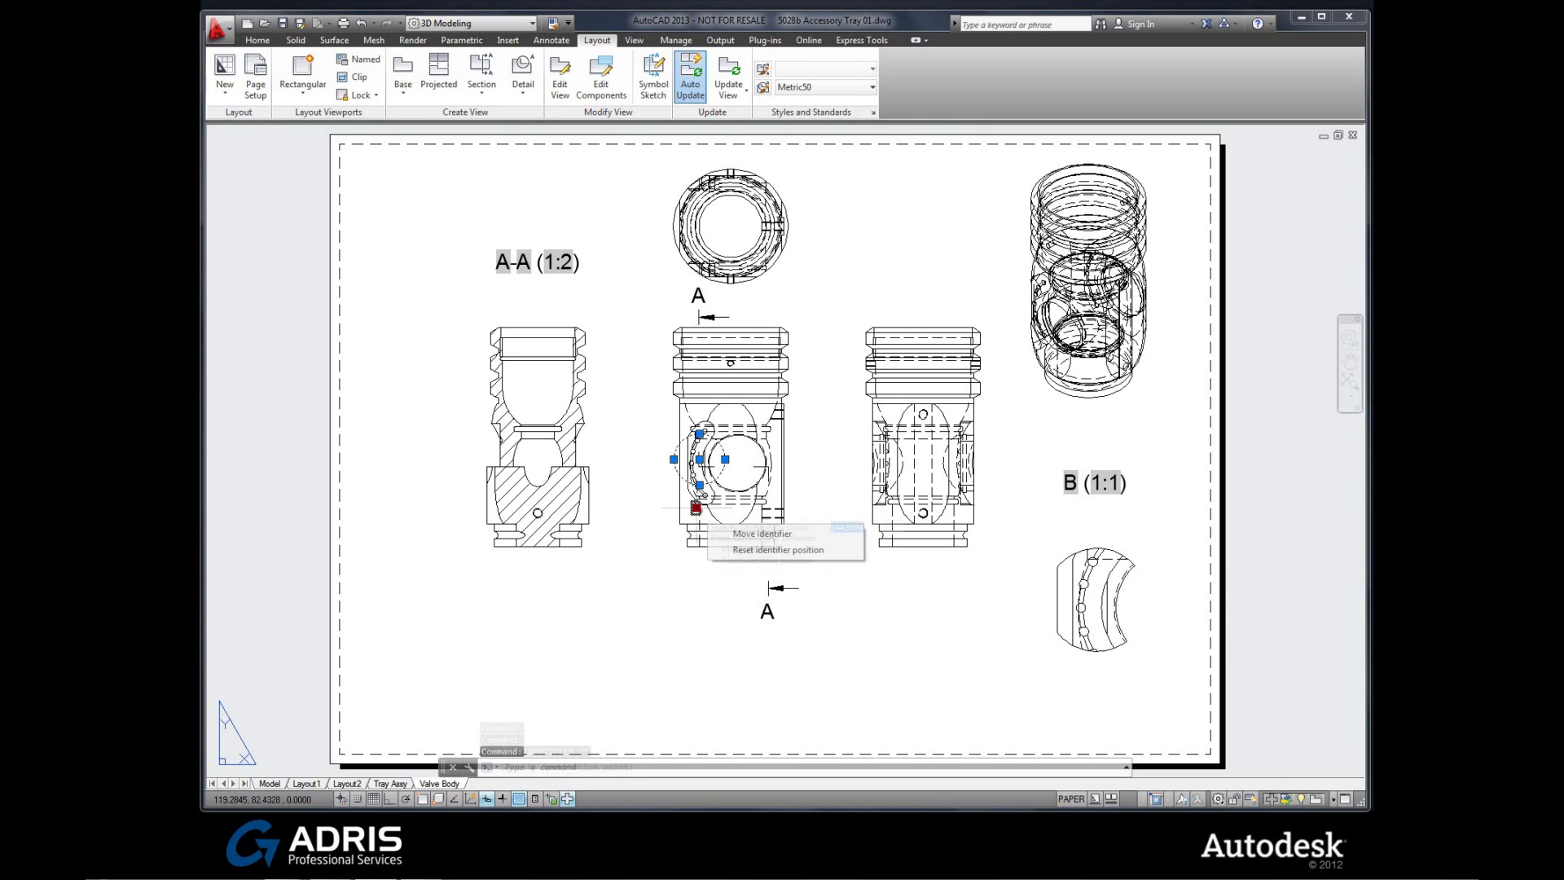
left_click(639, 518)
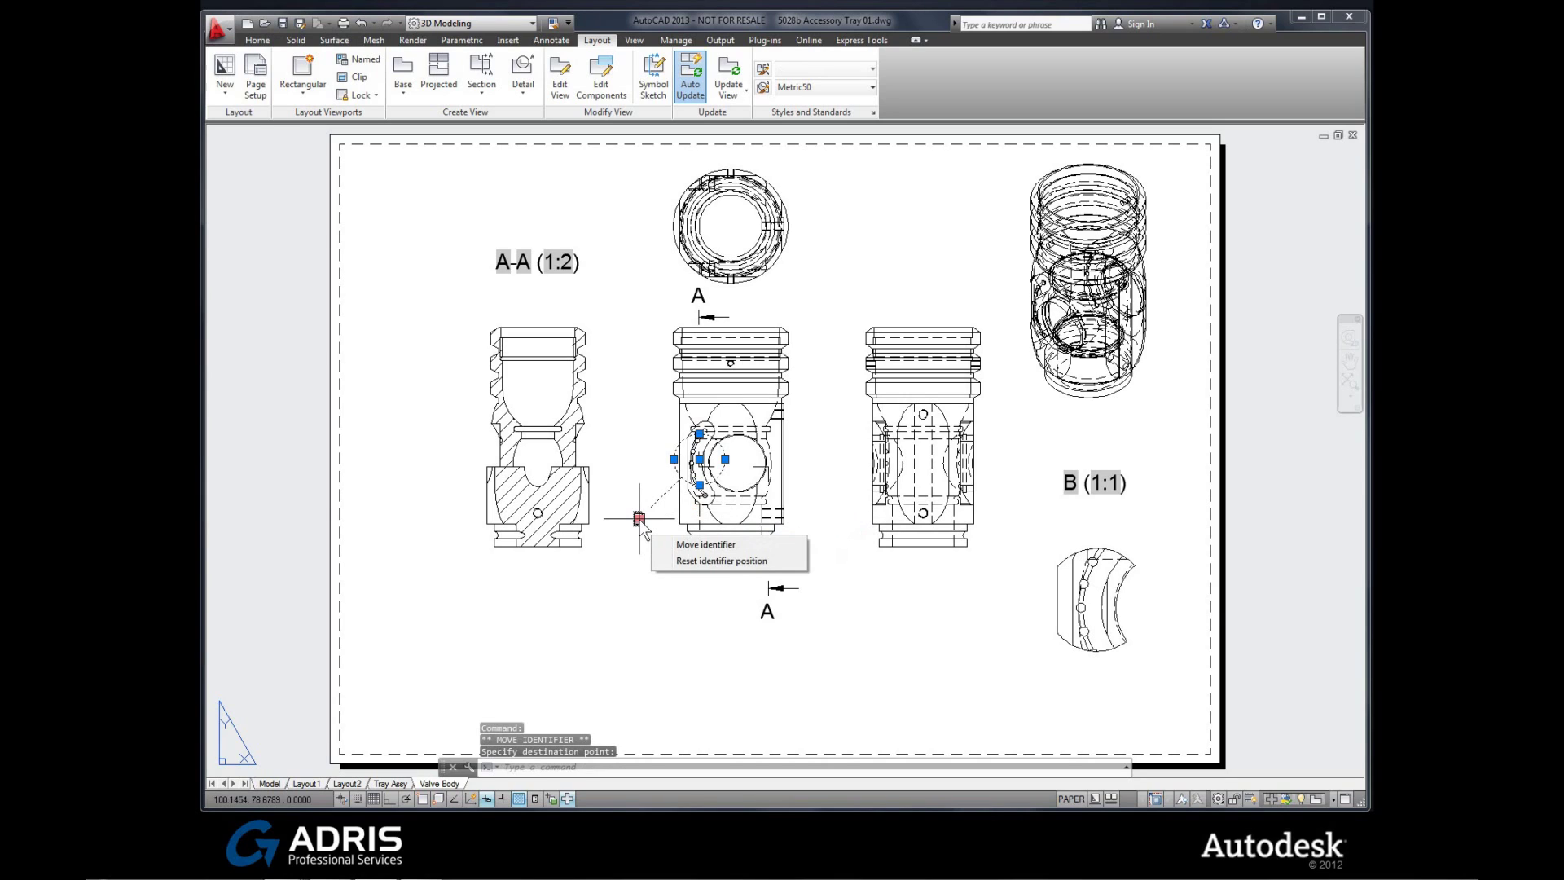
key("Escape")
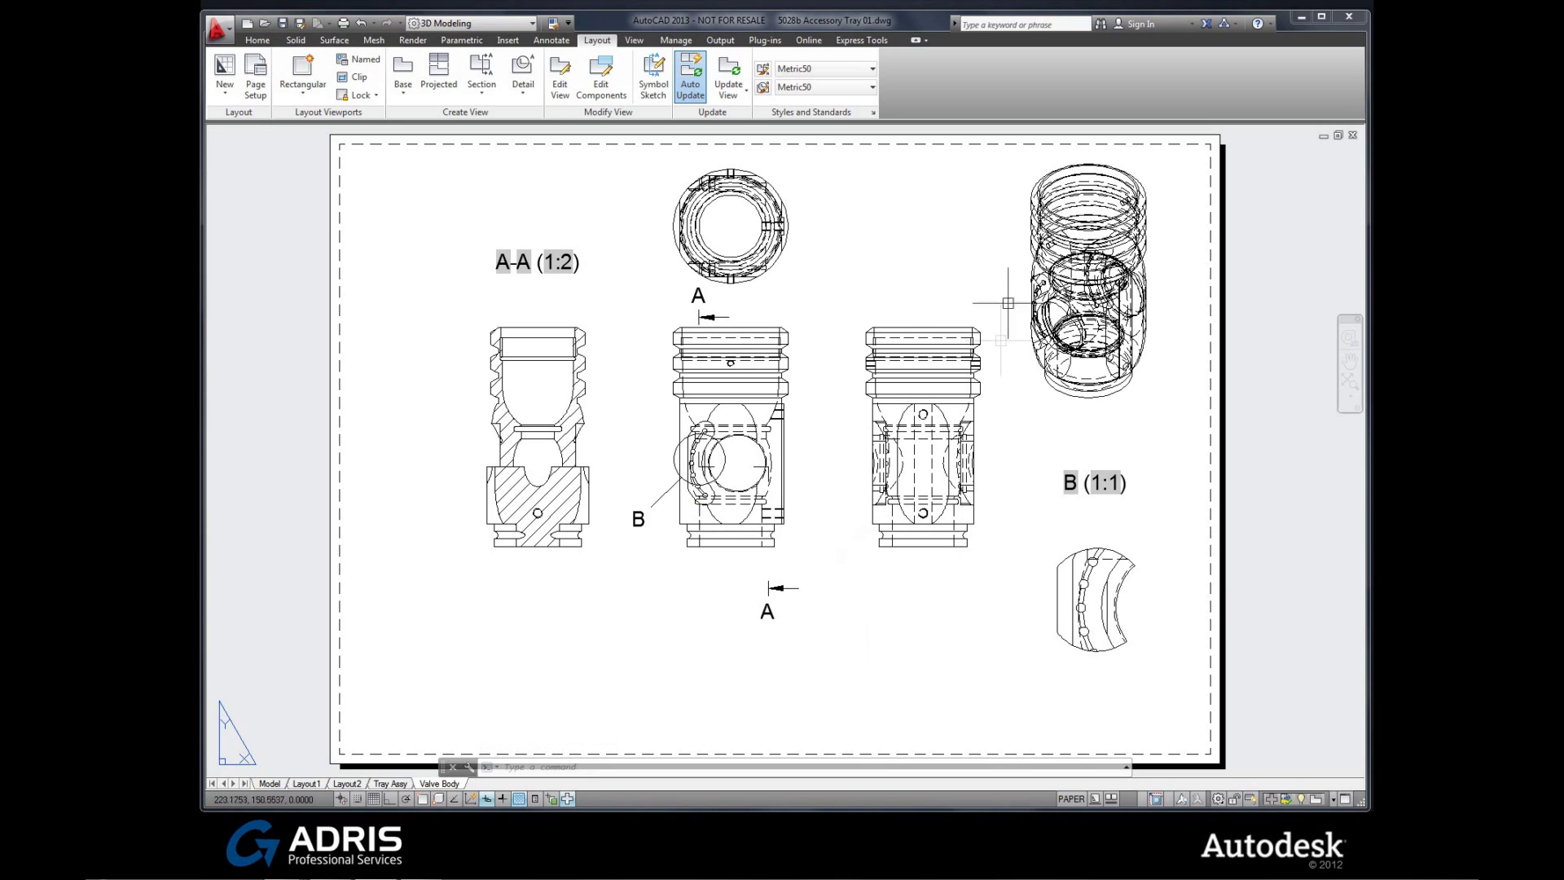
- Change the isometric view's hidden-line setting to Visible lines only
left_click(1095, 245)
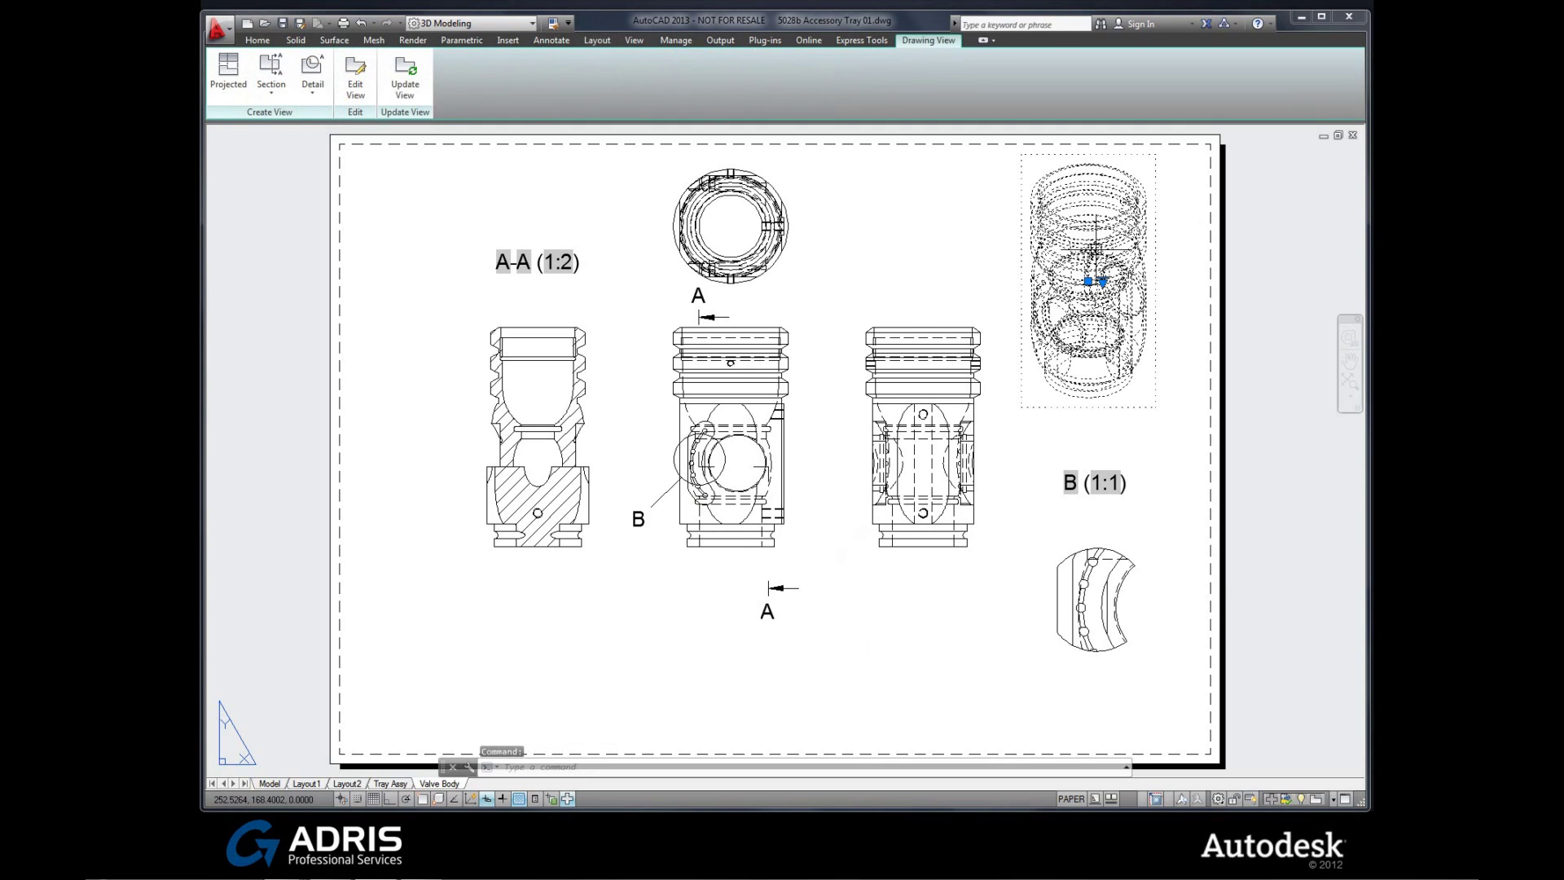
left_click(355, 90)
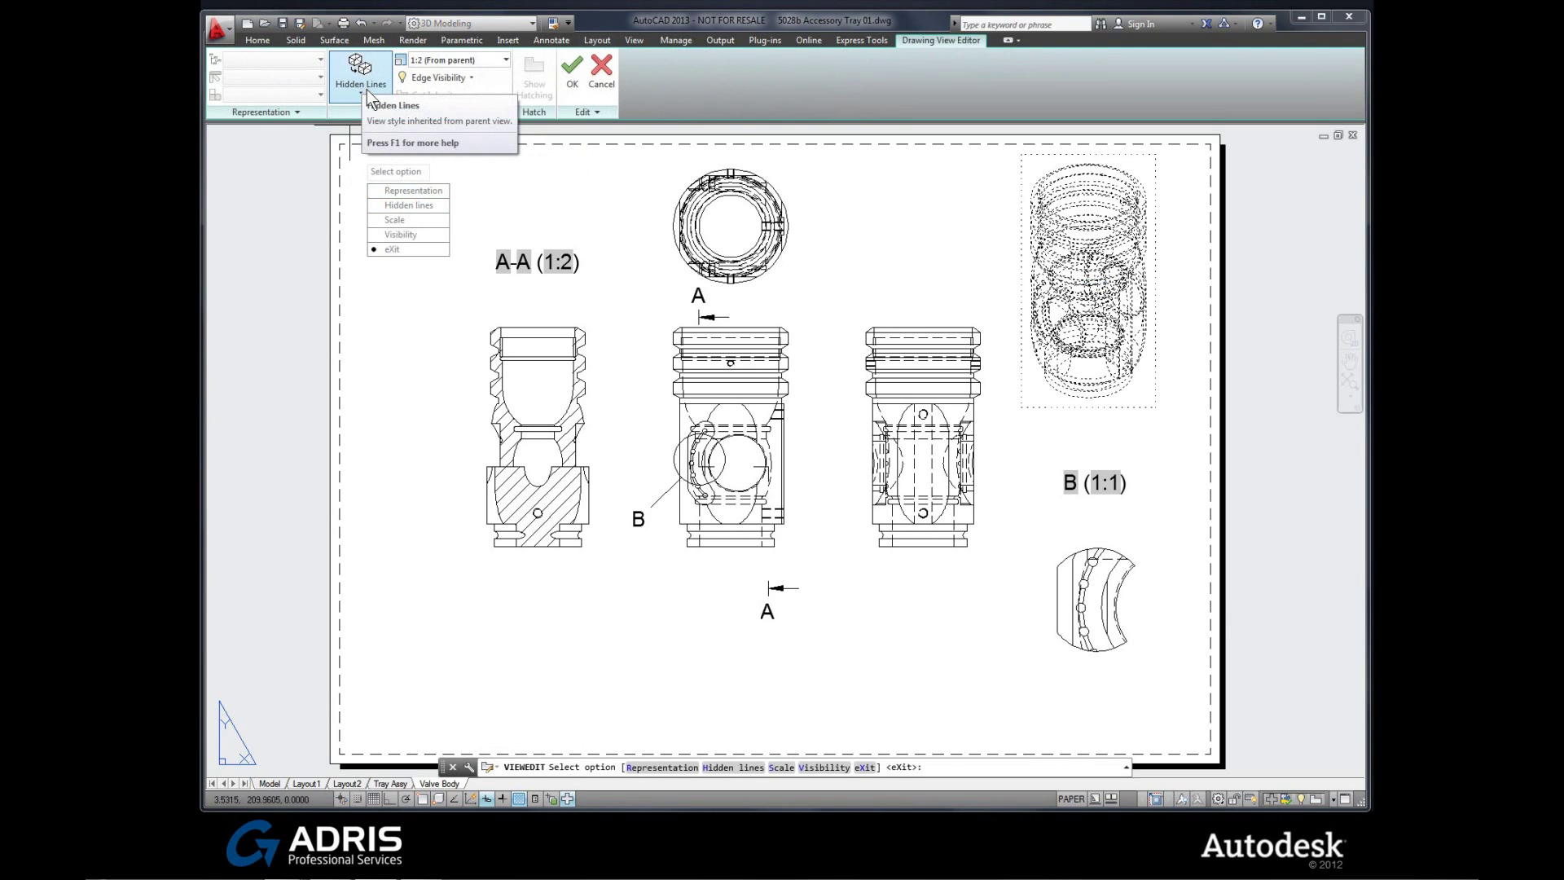
left_click(339, 87)
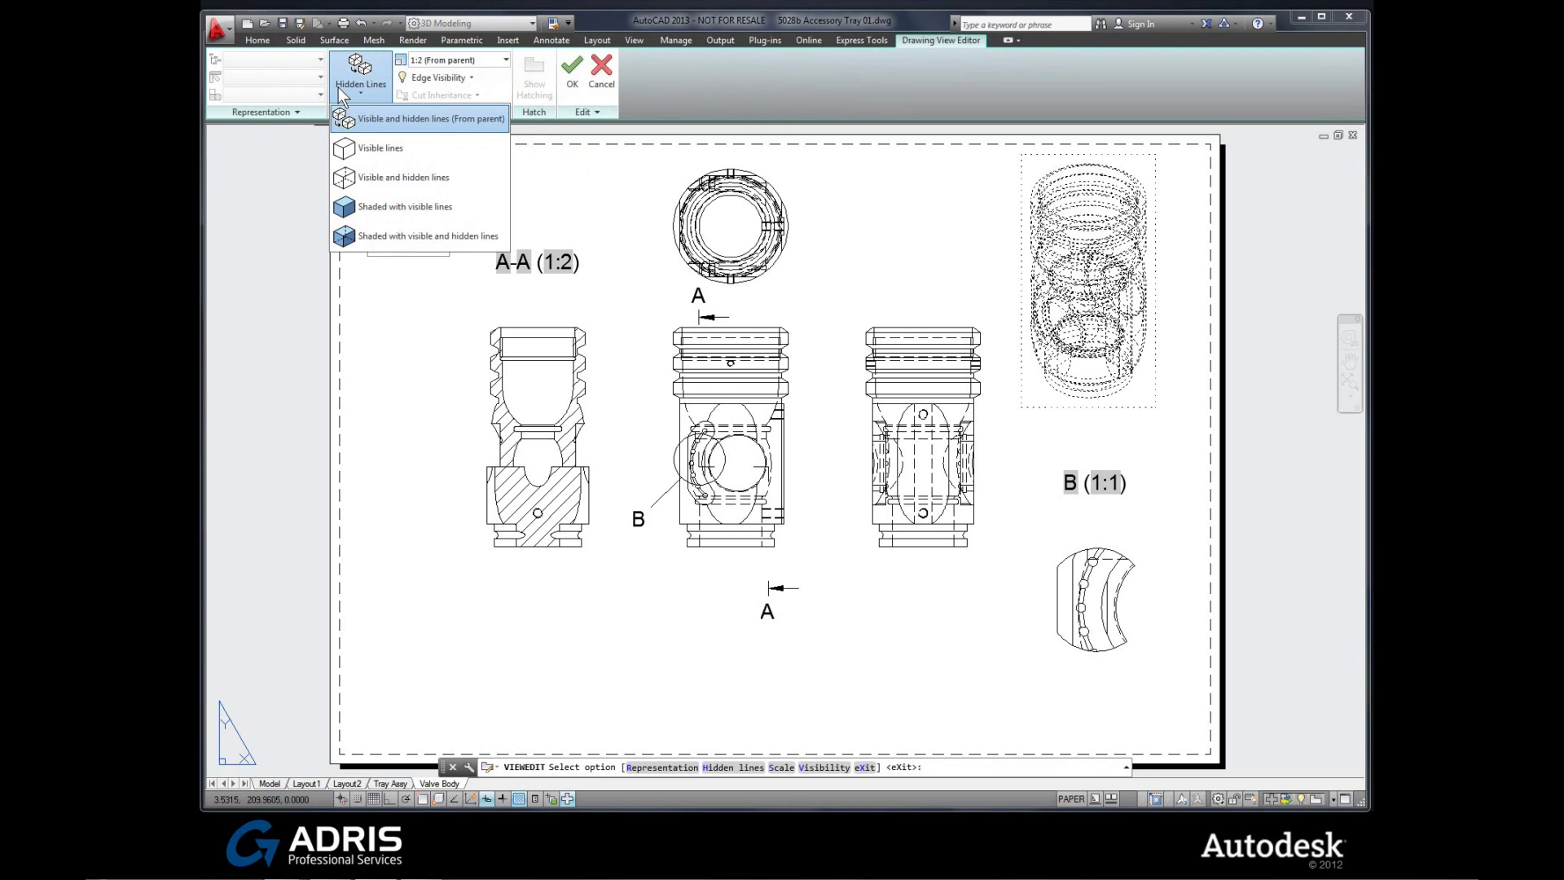
left_click(342, 150)
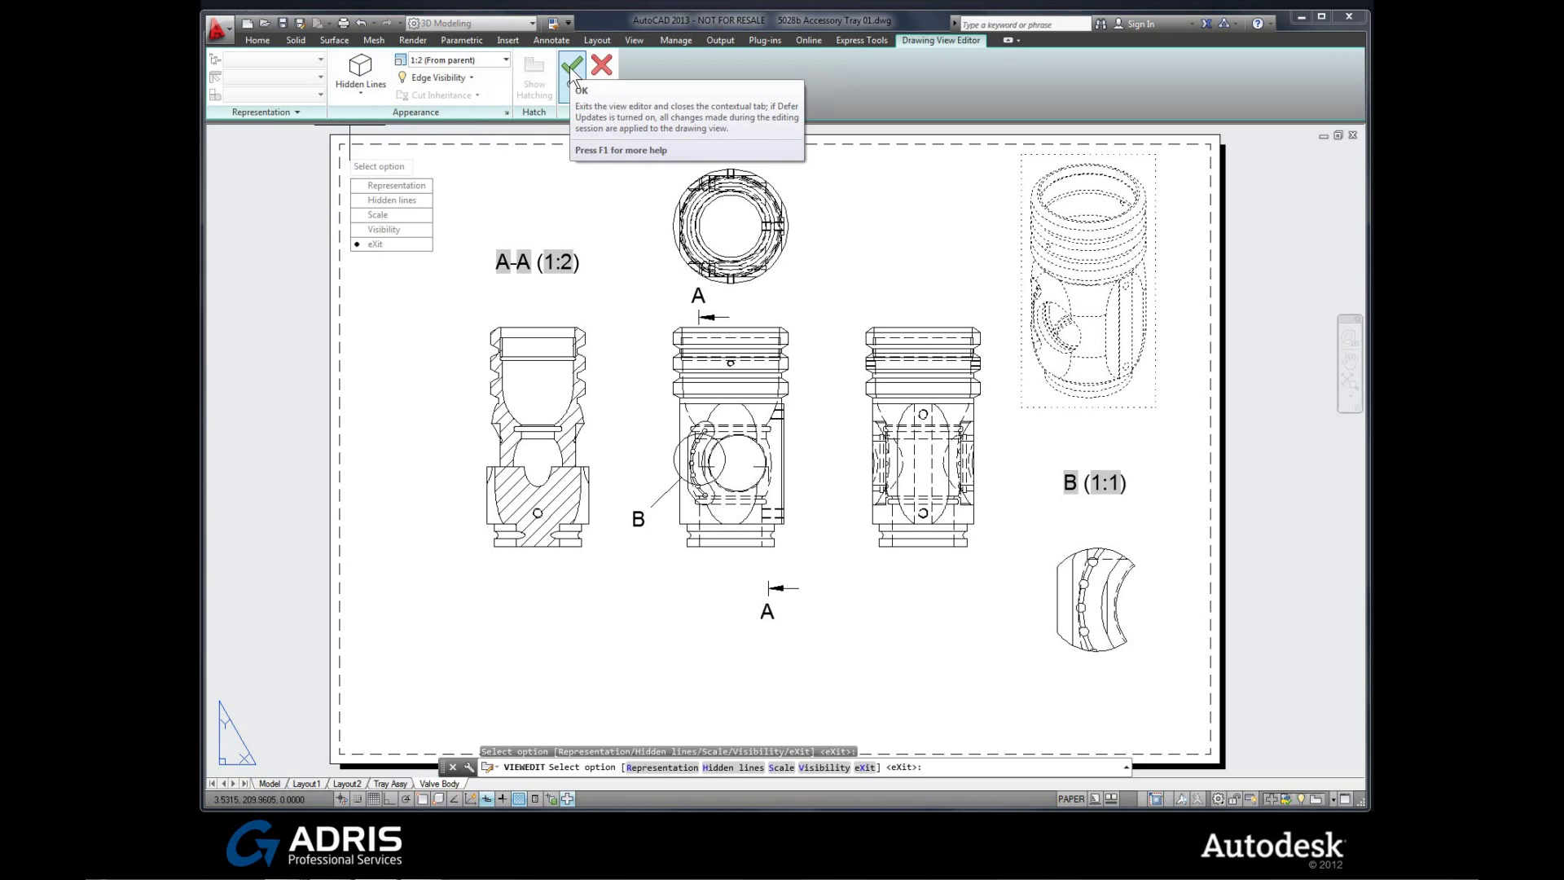
left_click(572, 69)
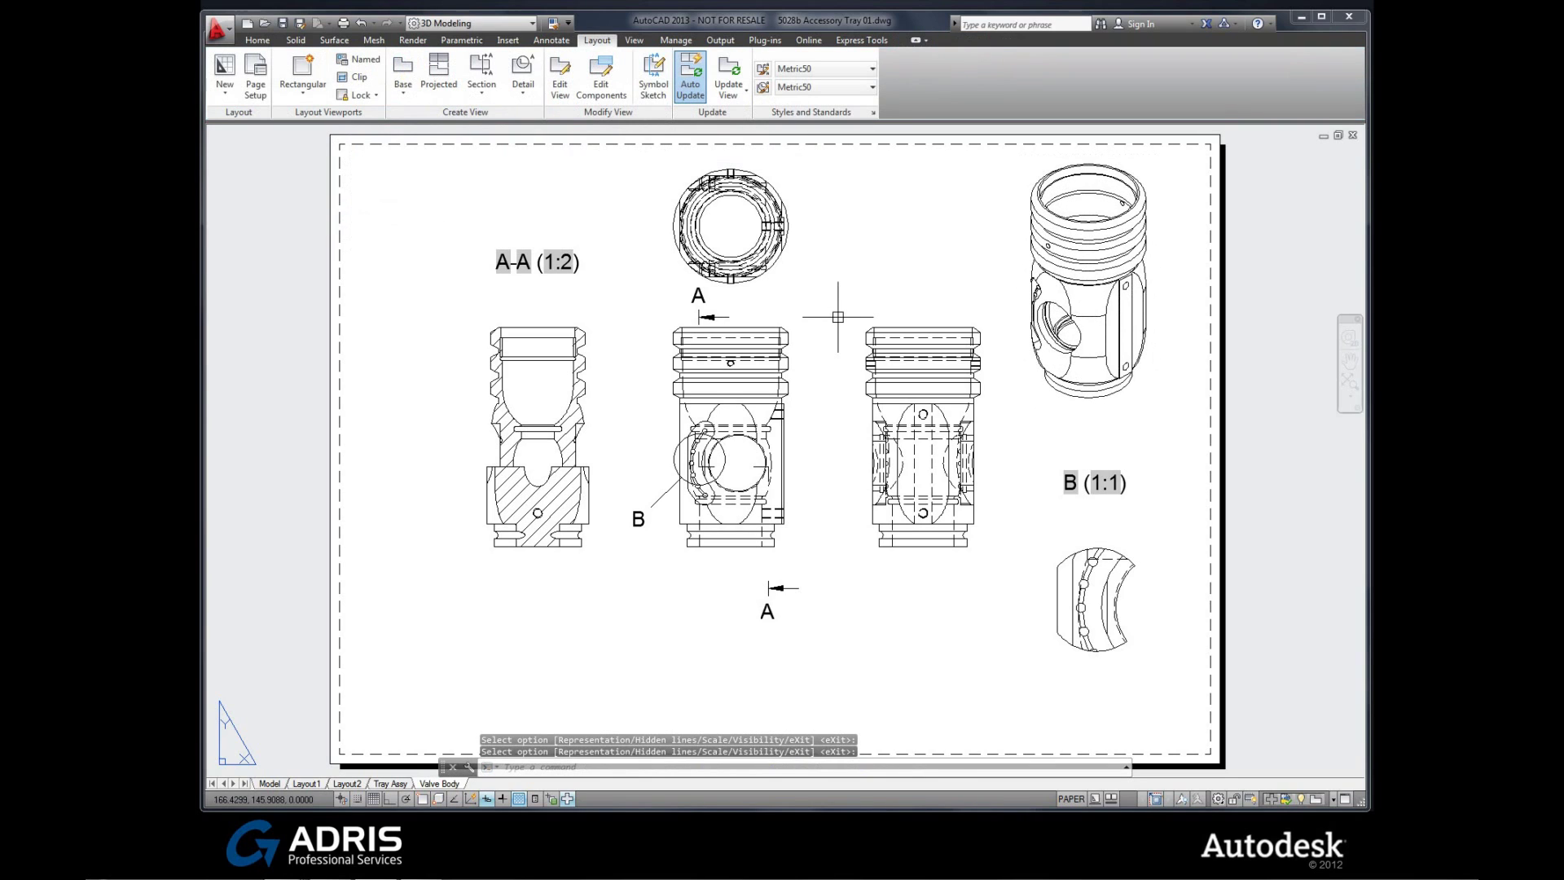